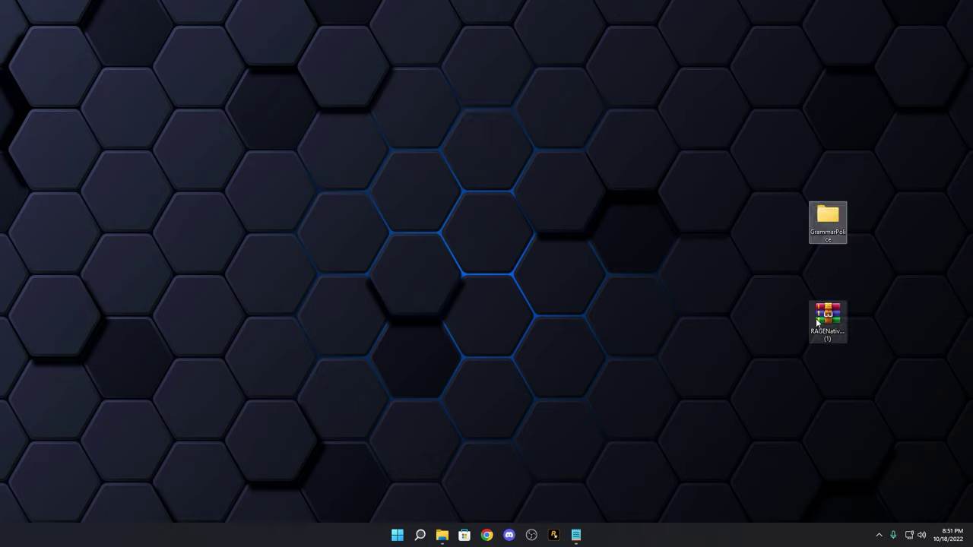
Open the desktop GrammarPolice folder and then its Grand Theft Auto V subfolder.
{"action": "double_click", "coordinate": [828, 215]}
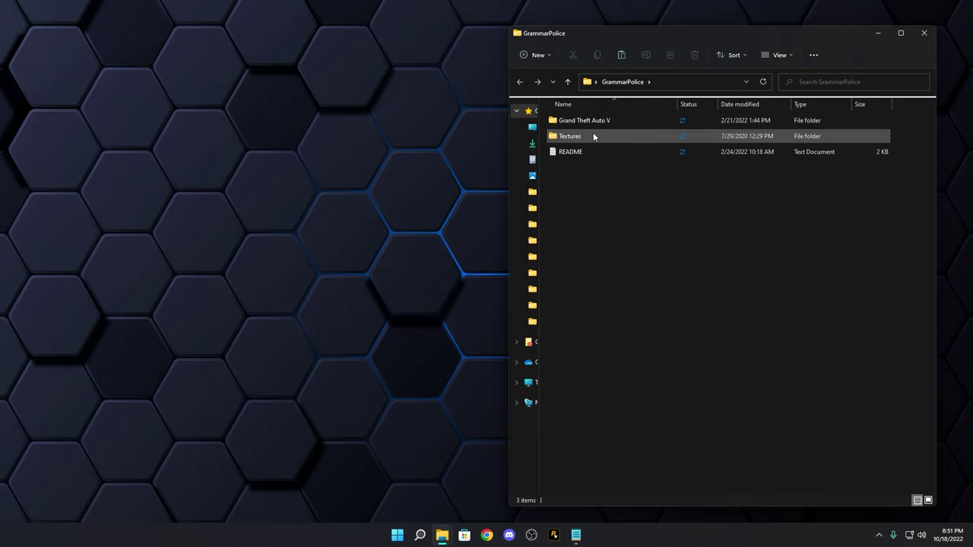
{"action": "double_click", "coordinate": [586, 121]}
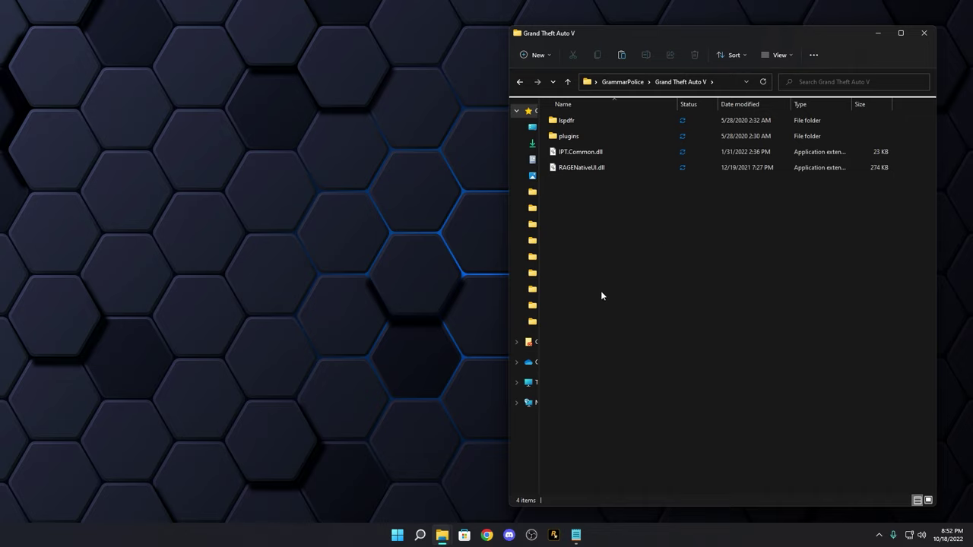
Search Google for 'ragenativeui' in a new Chrome window and open its GitHub Releases result.
{"action": "key", "text": "super+3"}
{"action": "left_click", "coordinate": [428, 209]}
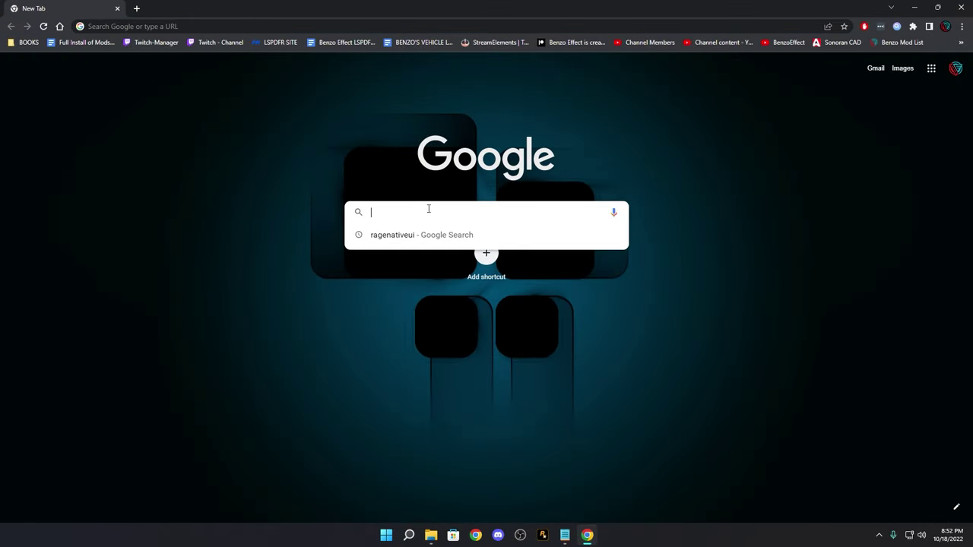
{"action": "type", "text": "r"}
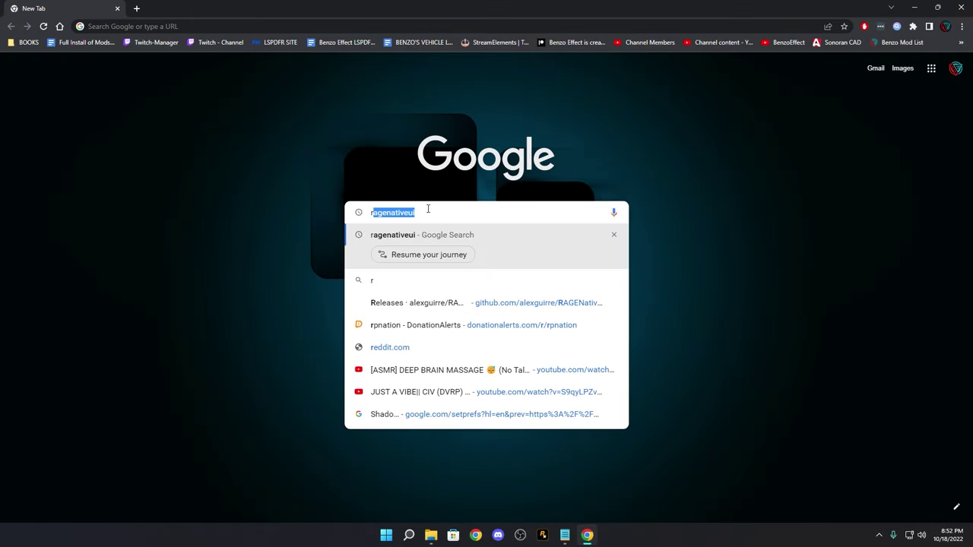
{"action": "key", "text": "Return"}
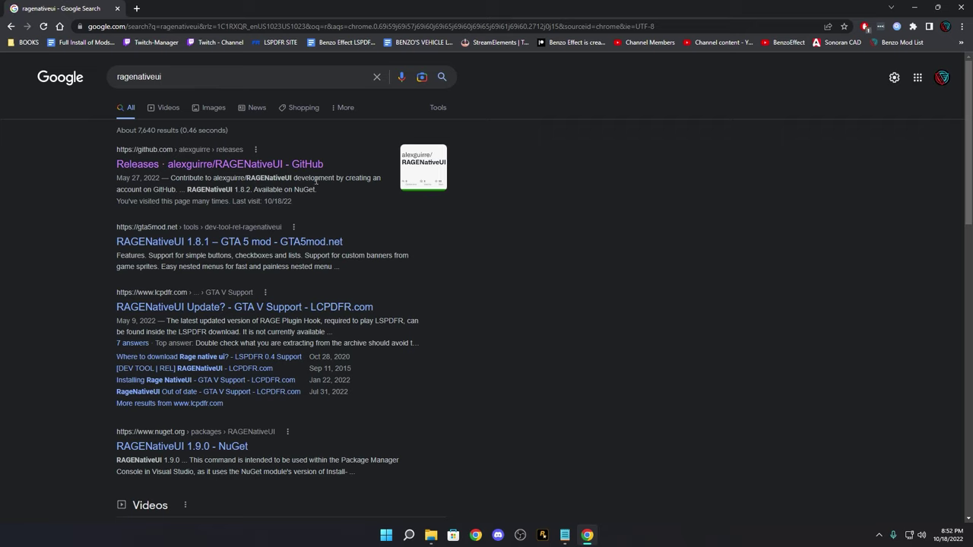
{"action": "left_click", "coordinate": [195, 164]}
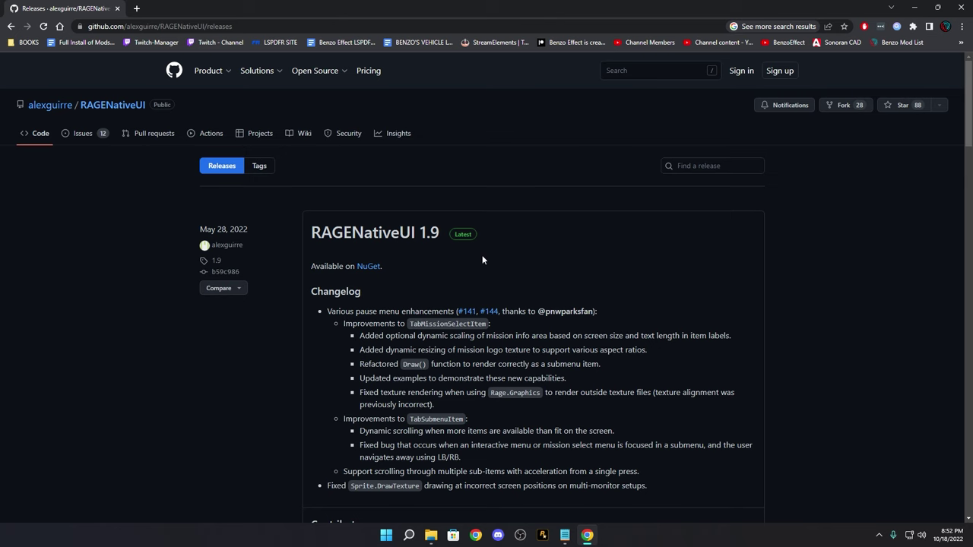
{"action": "scroll", "coordinate": [478, 258], "scroll_direction": "down", "scroll_amount": 3}
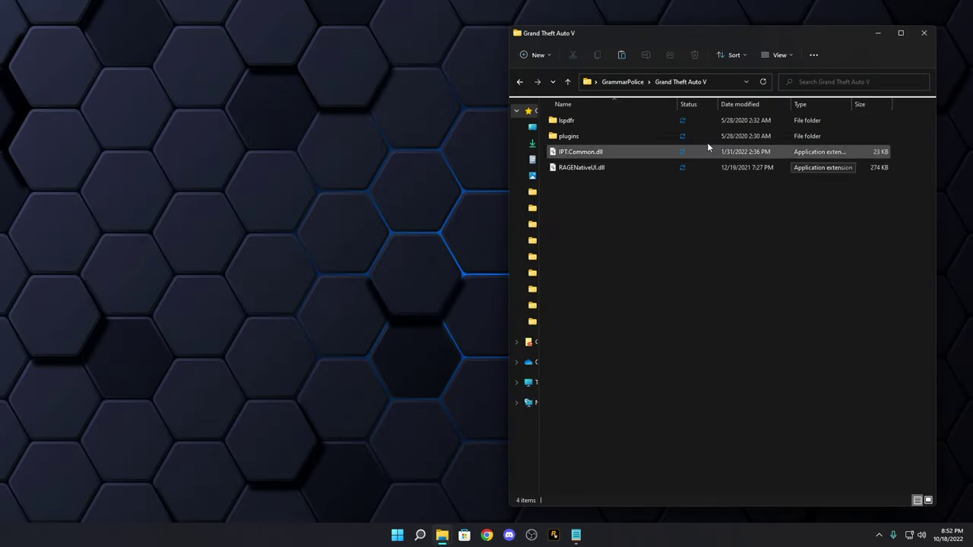
Place the package window beside the Steam Grand Theft Auto V folder and locate the GTA5 executable.
{"action": "left_click_drag", "start_coordinate": [758, 31], "coordinate": [492, 29]}
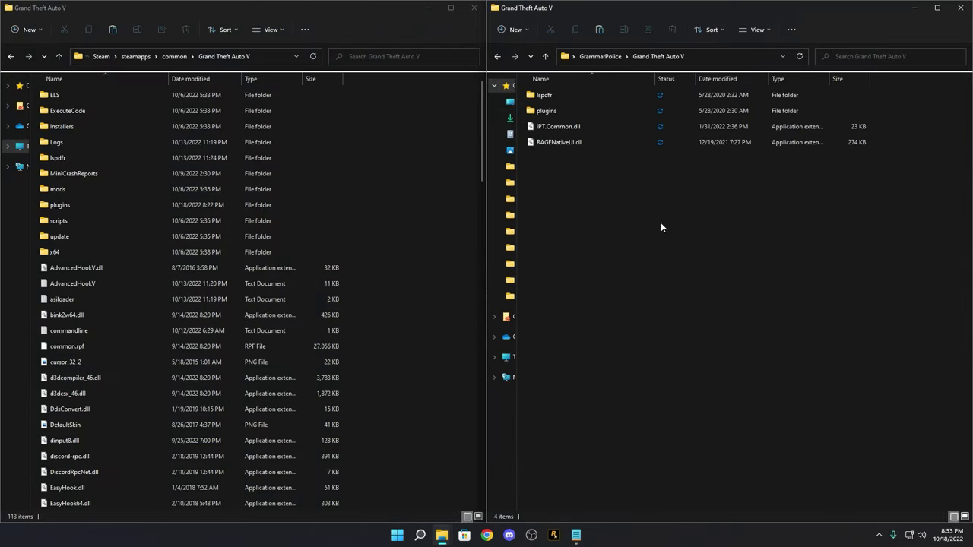
{"action": "scroll", "coordinate": [407, 243], "scroll_direction": "down", "scroll_amount": 9}
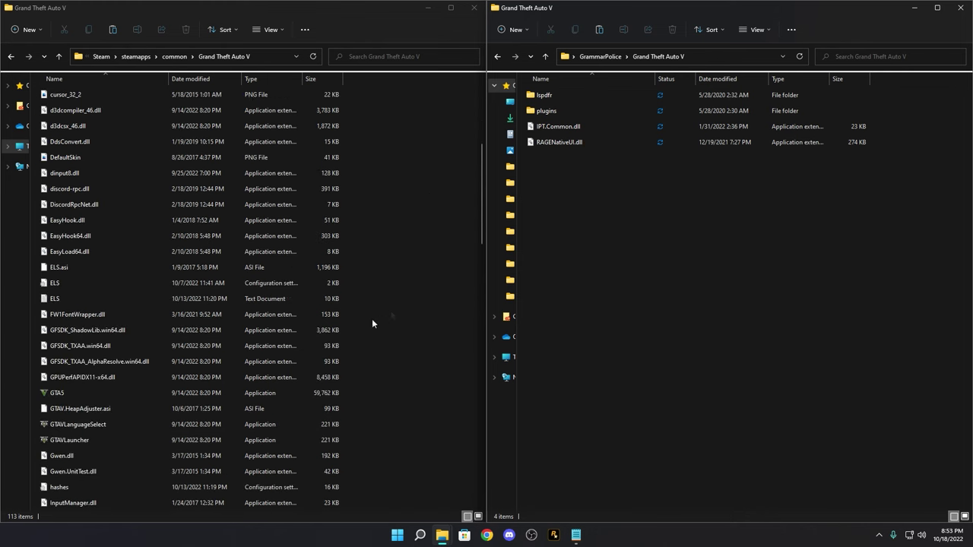
{"action": "left_click", "coordinate": [90, 254]}
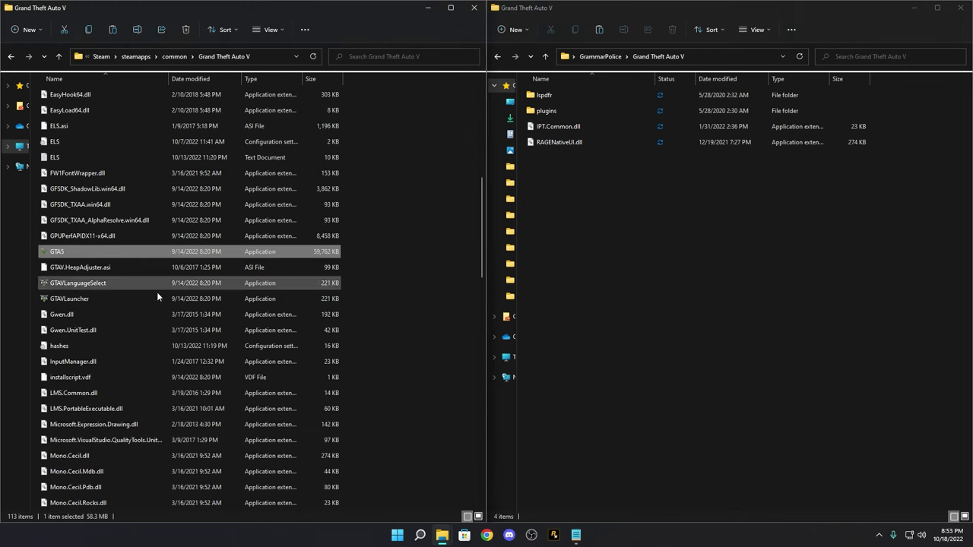
{"action": "left_click", "coordinate": [444, 342]}
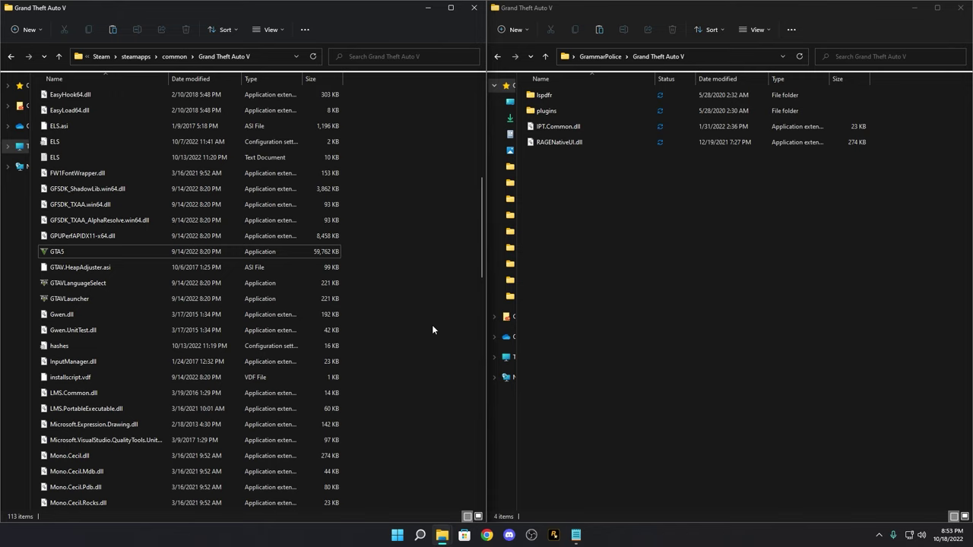
{"action": "scroll", "coordinate": [424, 243], "scroll_direction": "up", "scroll_amount": 9}
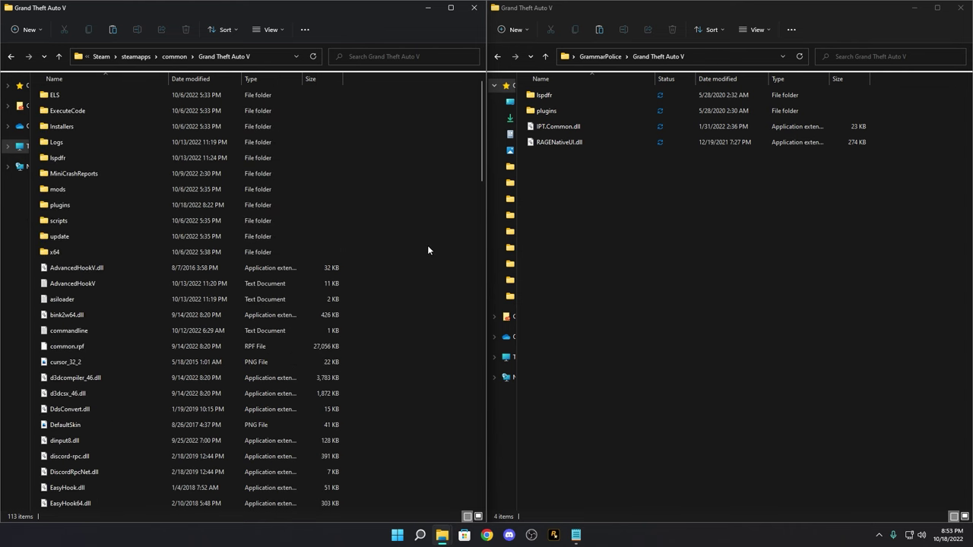
Compare the package's lspdfr and plugins folders with the game's existing lspdfr and plugins folders.
{"action": "left_click", "coordinate": [592, 99]}
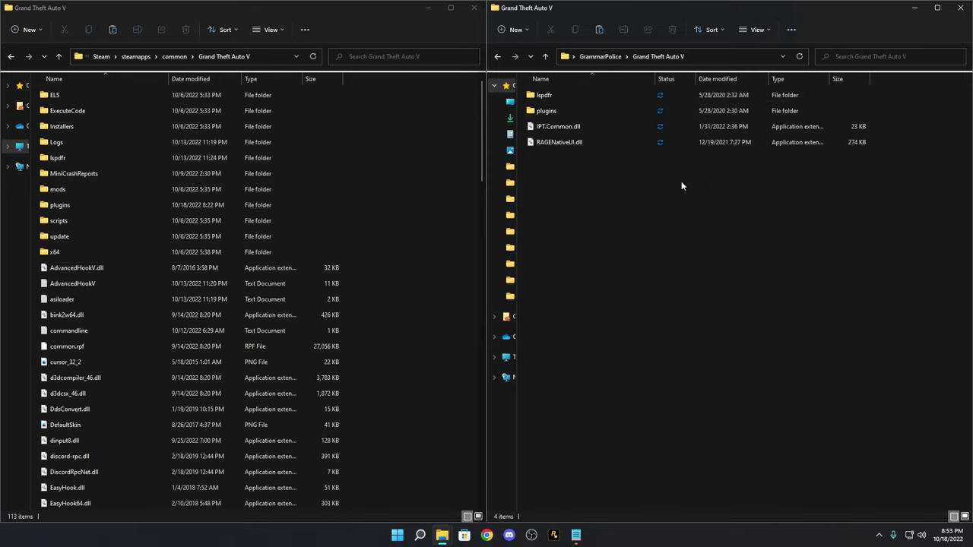
{"action": "left_click", "coordinate": [557, 97]}
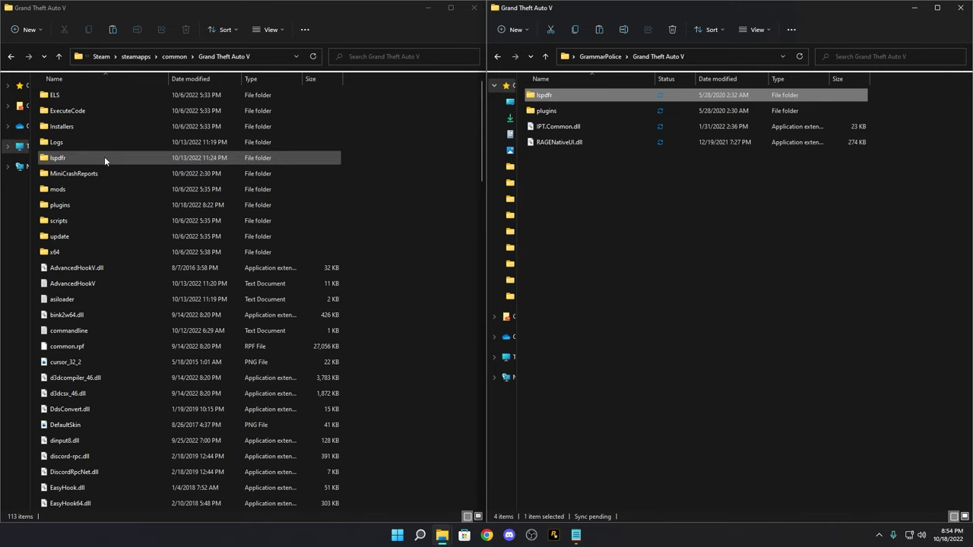
{"action": "left_click", "coordinate": [70, 157]}
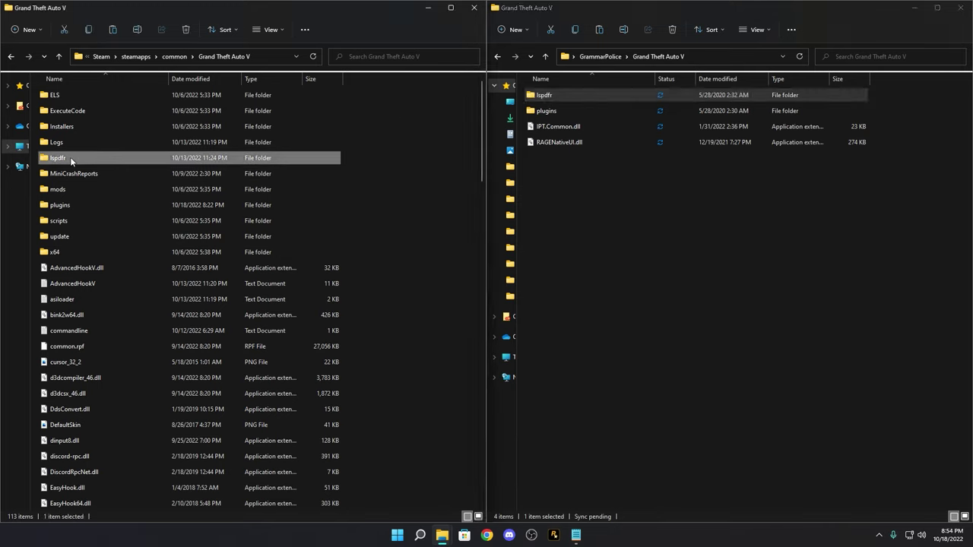
{"action": "left_click", "coordinate": [610, 227]}
{"action": "left_click", "coordinate": [554, 111]}
{"action": "left_click", "coordinate": [73, 204]}
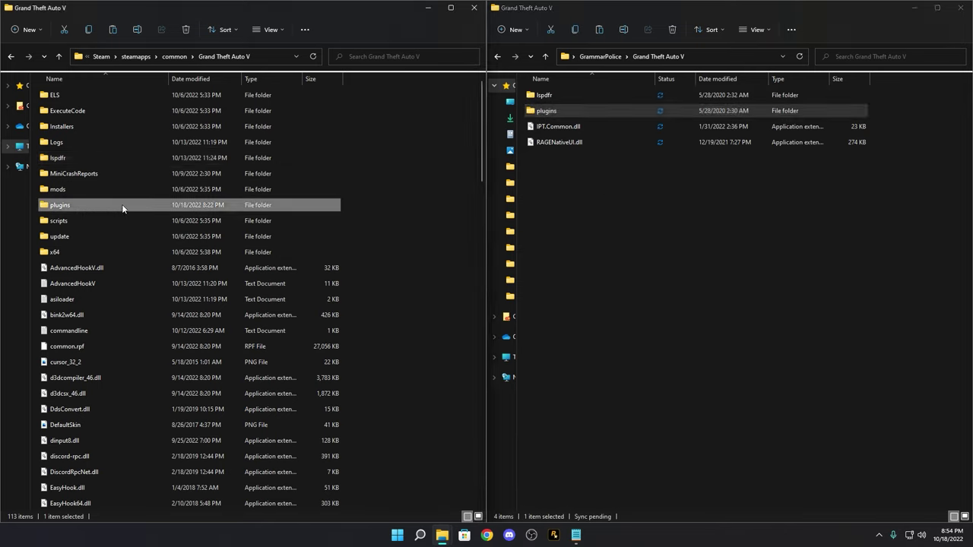
{"action": "left_click", "coordinate": [694, 236]}
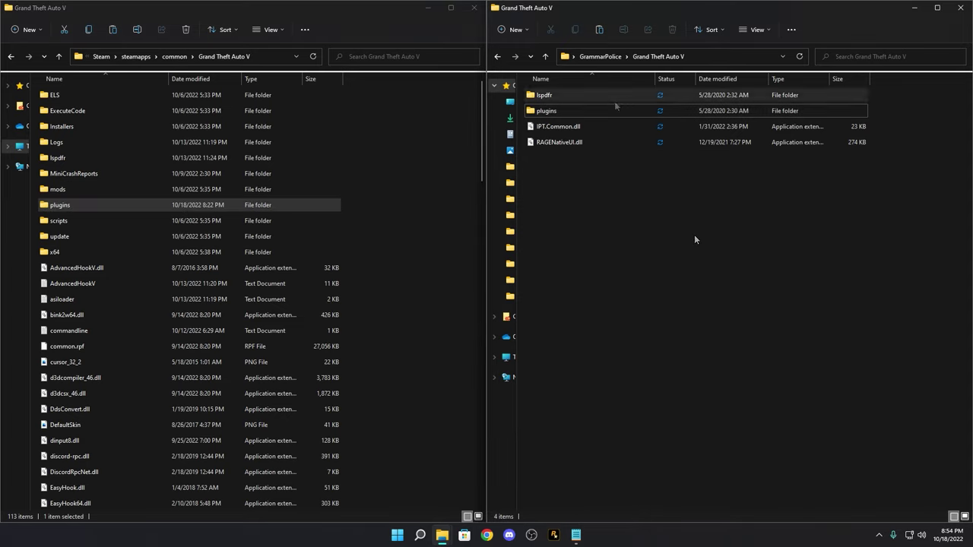
Select lspdfr, plugins and IPT.Common.dll and drag them into the game's Grand Theft Auto V folder.
{"action": "left_click", "coordinate": [560, 95]}
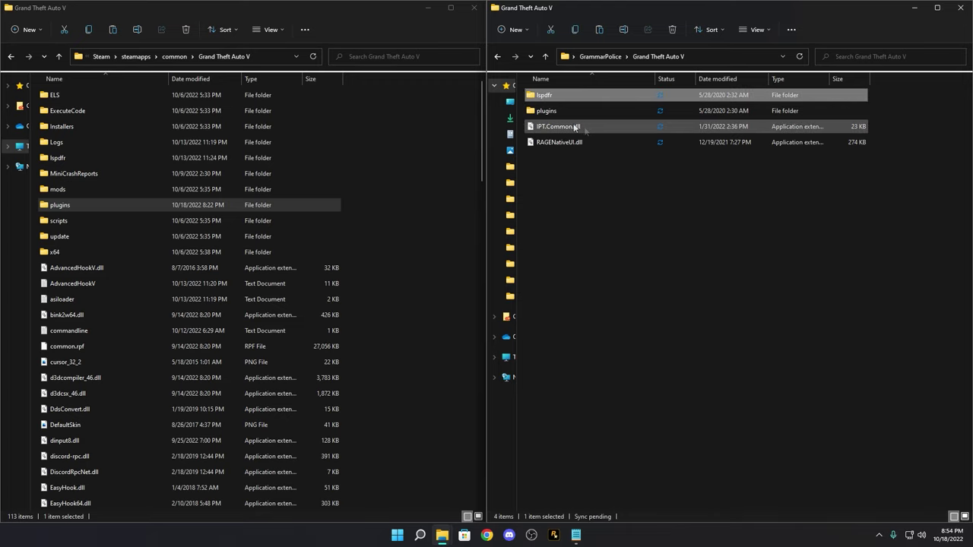
{"action": "left_click", "coordinate": [555, 113]}
{"action": "left_click", "coordinate": [555, 112], "text": "ctrl"}
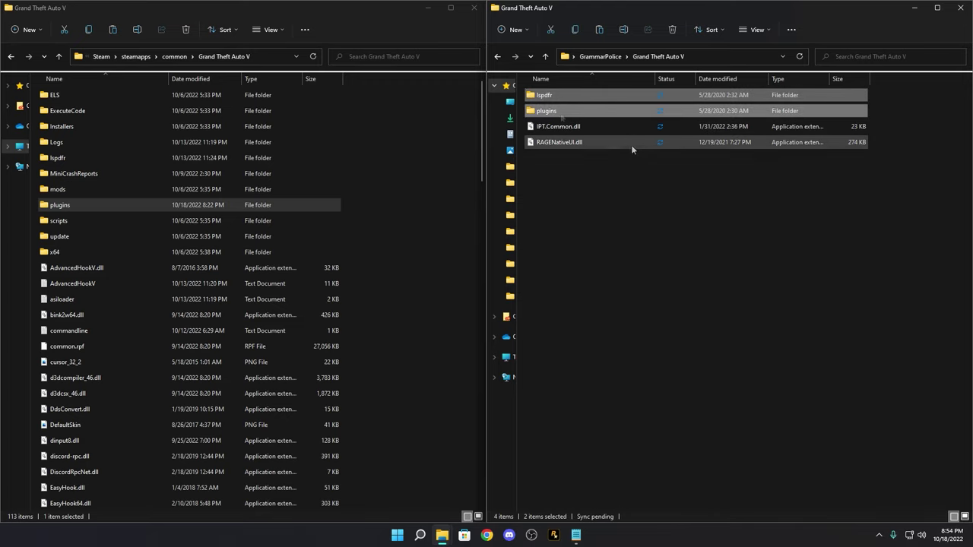
{"action": "left_click", "coordinate": [561, 127], "text": "ctrl"}
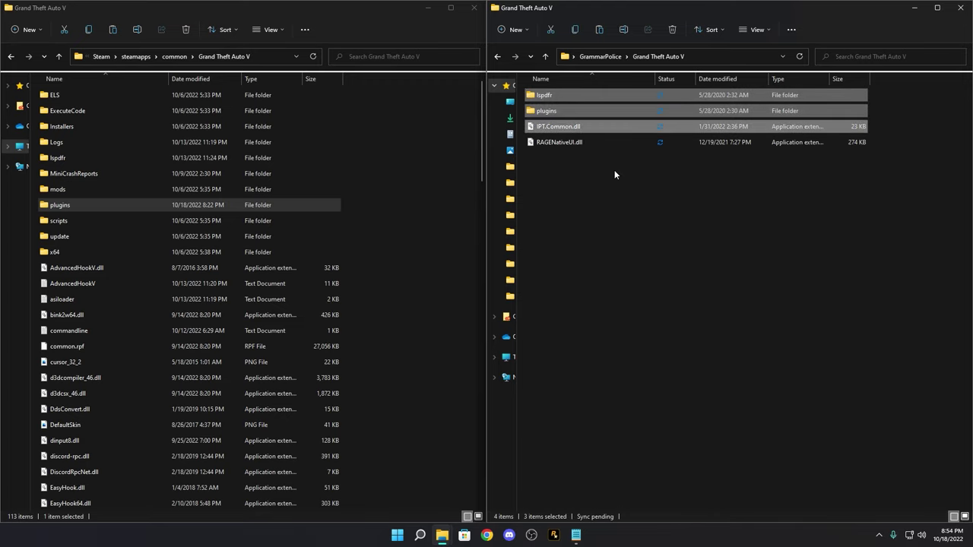
{"action": "left_click", "coordinate": [571, 146], "text": "ctrl"}
{"action": "left_click_drag", "start_coordinate": [573, 111], "coordinate": [432, 358]}
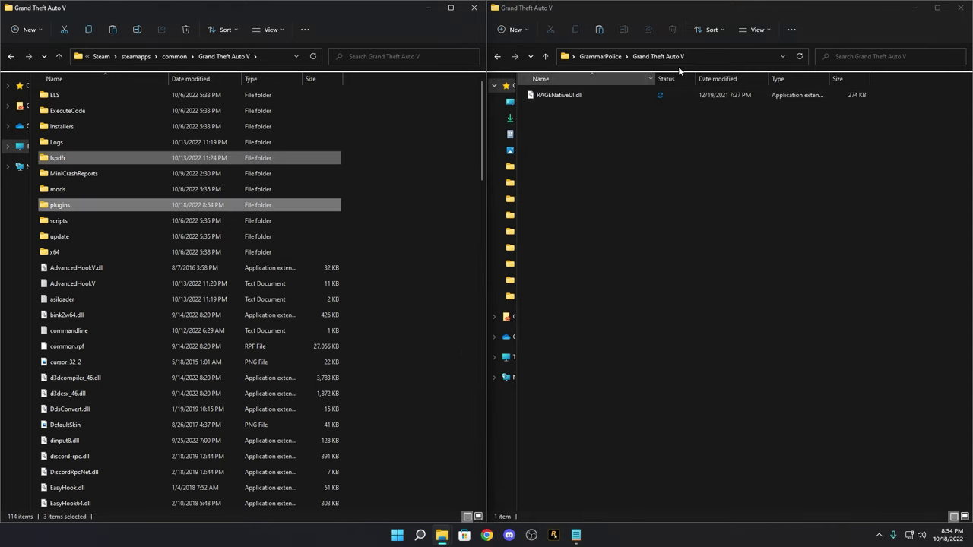
Open the RAGENativeUI archive and drag RAGENativeUI.dll and RAGENativeUI.xml into the game folder, replacing the old copies.
{"action": "left_click", "coordinate": [914, 8]}
{"action": "left_click", "coordinate": [826, 318]}
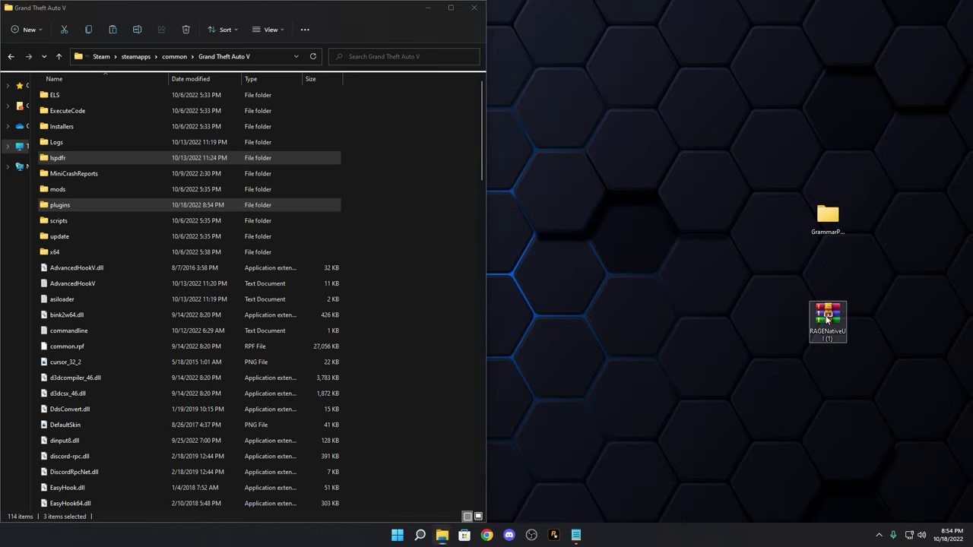
{"action": "double_click", "coordinate": [827, 317]}
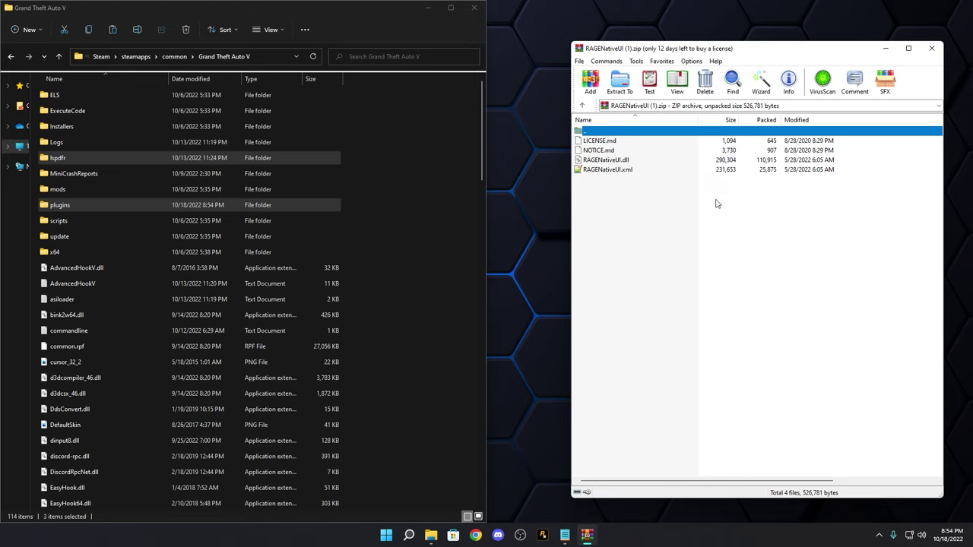
{"action": "left_click_drag", "start_coordinate": [681, 243], "coordinate": [608, 161]}
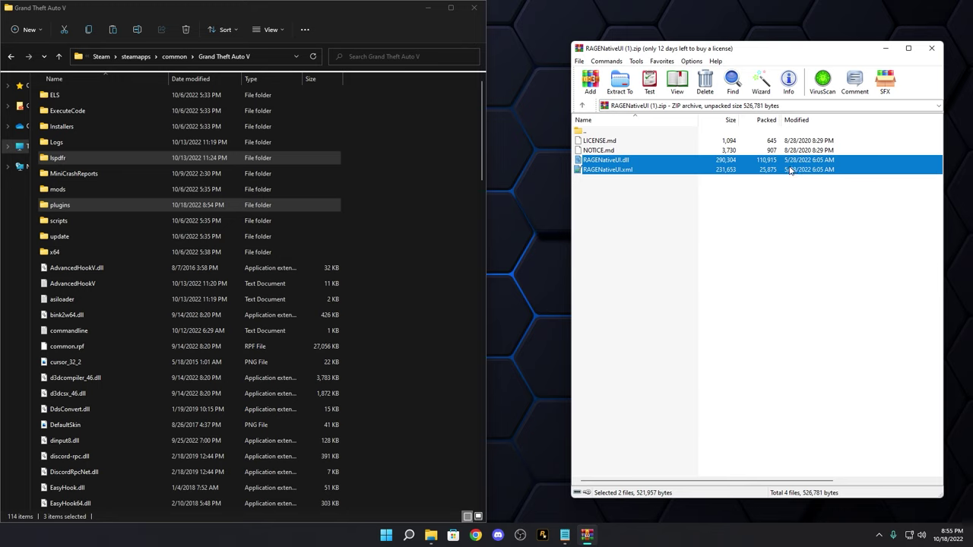
{"action": "left_click_drag", "start_coordinate": [606, 174], "coordinate": [437, 349]}
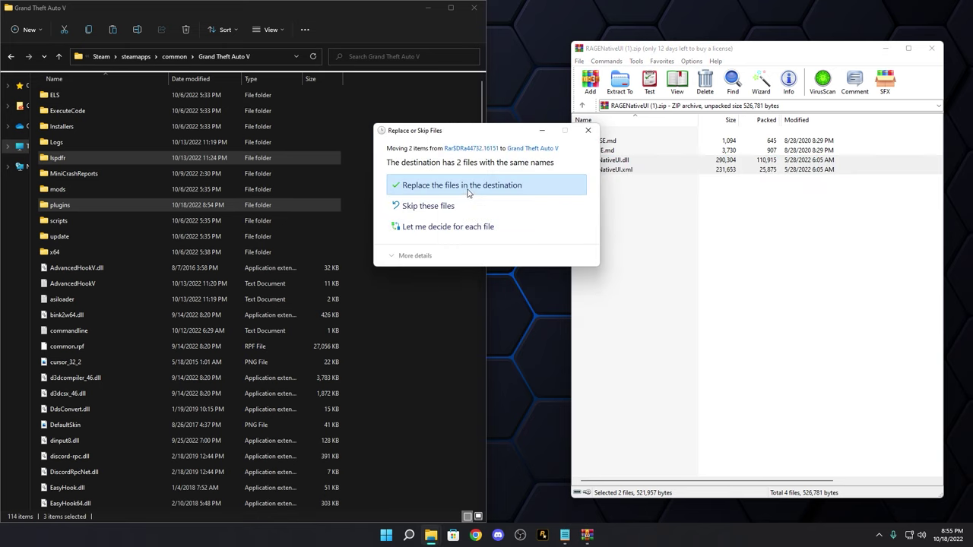
{"action": "left_click", "coordinate": [460, 185]}
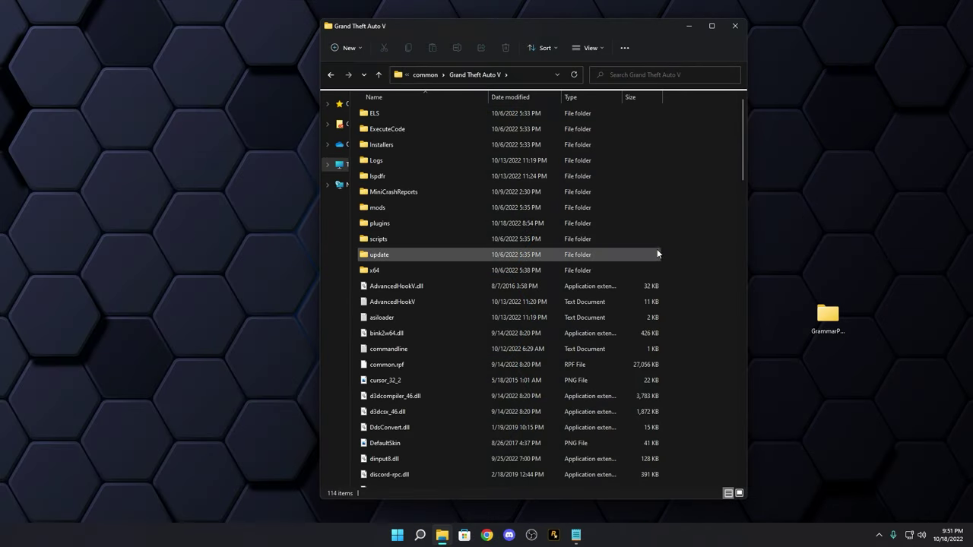
{"action": "double_click", "coordinate": [378, 176]}
{"action": "double_click", "coordinate": [388, 114]}
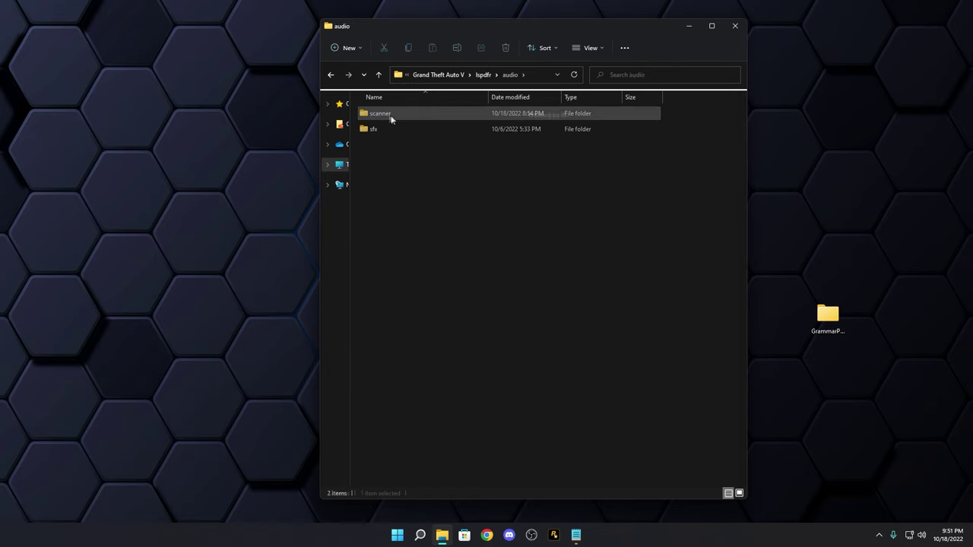
{"action": "double_click", "coordinate": [391, 115]}
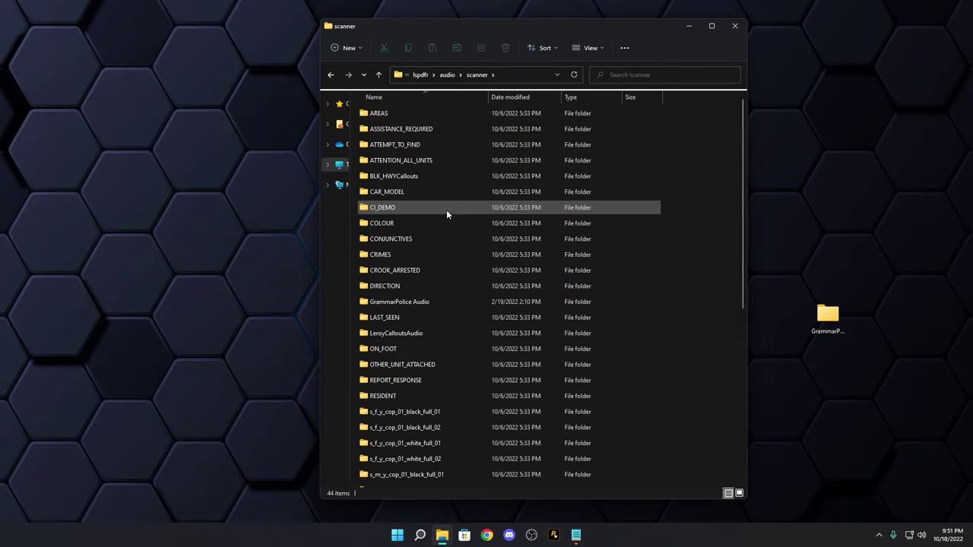
{"action": "double_click", "coordinate": [406, 302]}
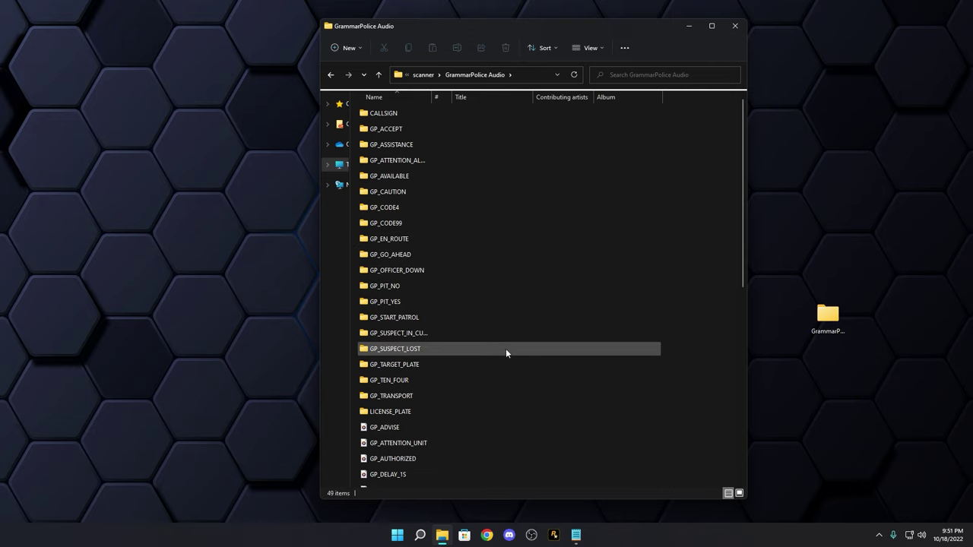
{"action": "left_click", "coordinate": [398, 226]}
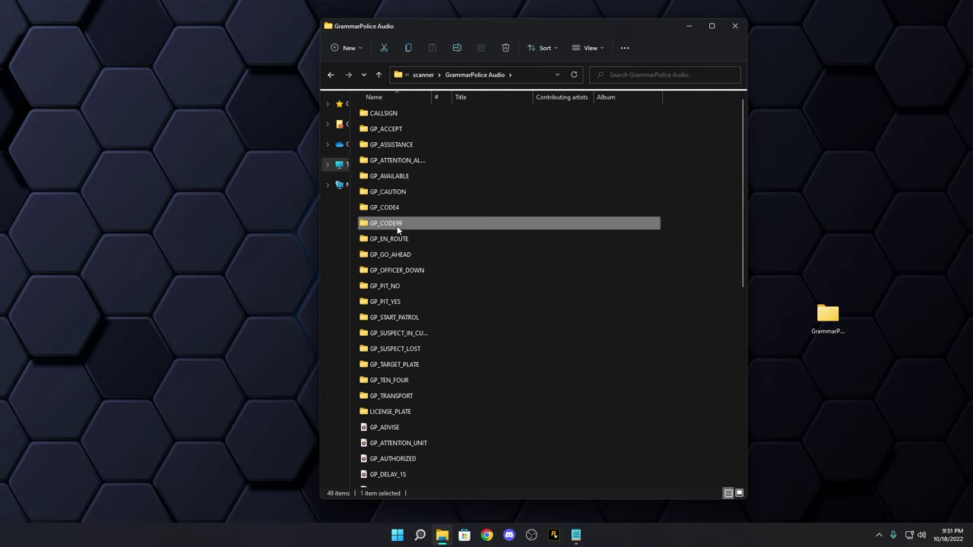
{"action": "double_click", "coordinate": [397, 225]}
{"action": "double_click", "coordinate": [397, 131]}
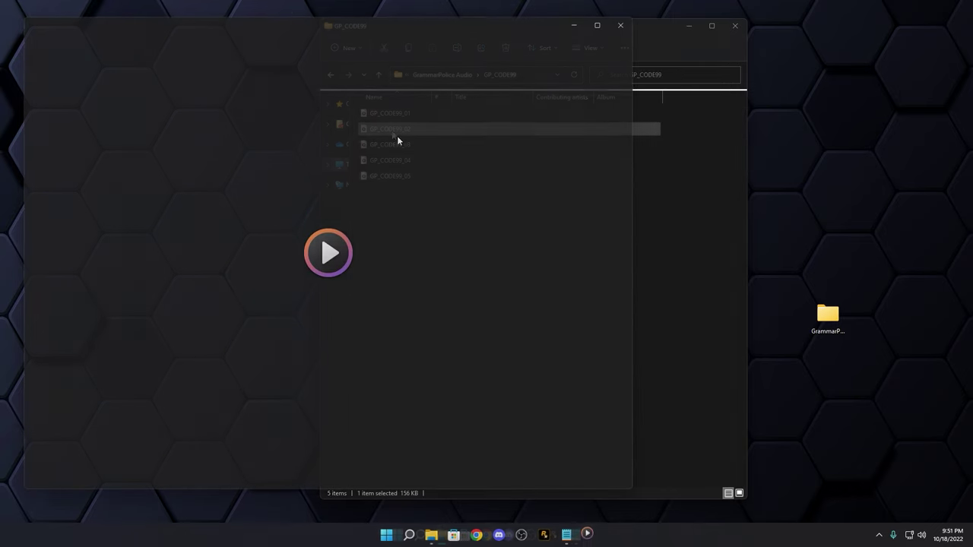
{"action": "left_click", "coordinate": [619, 25]}
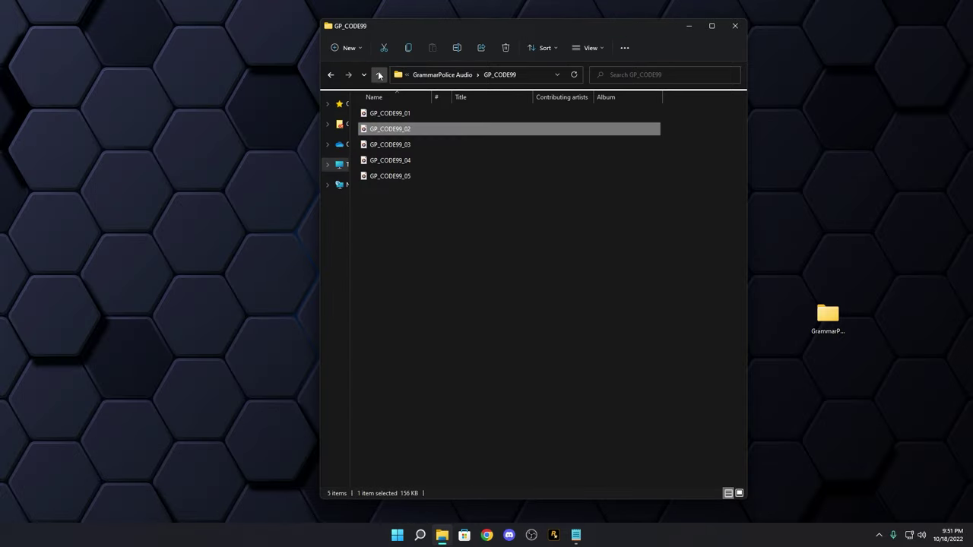
{"action": "left_click", "coordinate": [379, 75]}
{"action": "left_click", "coordinate": [379, 74]}
{"action": "left_click", "coordinate": [379, 74]}
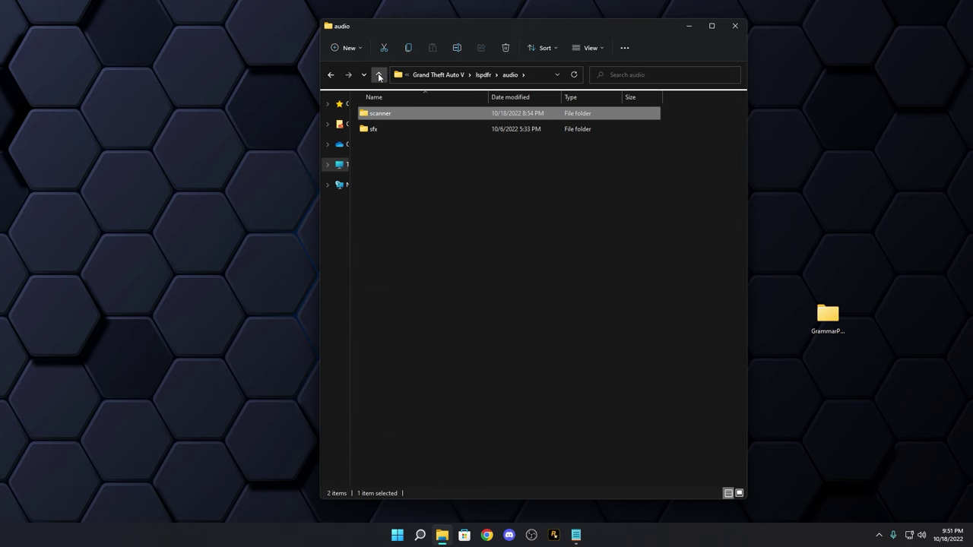
{"action": "left_click", "coordinate": [379, 74]}
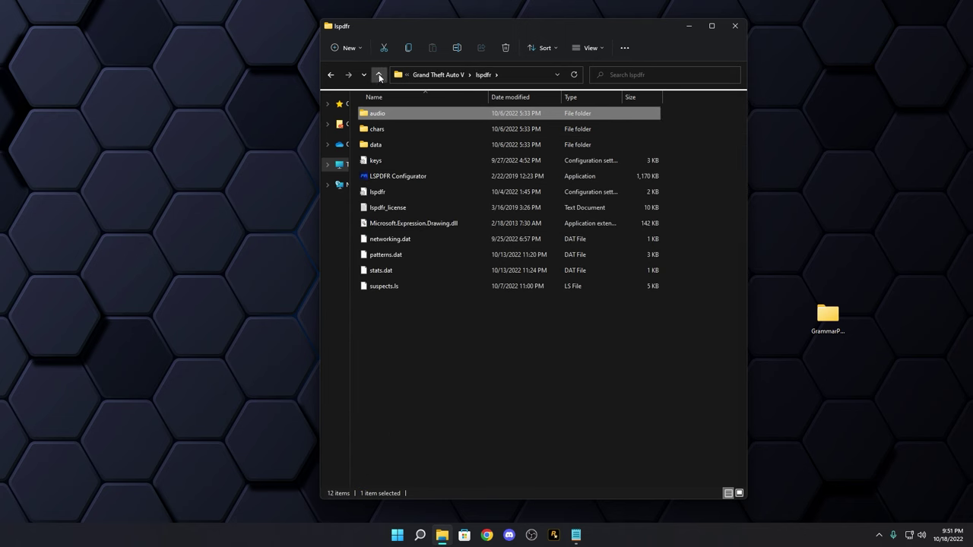
{"action": "left_click", "coordinate": [379, 74]}
{"action": "left_click", "coordinate": [685, 360]}
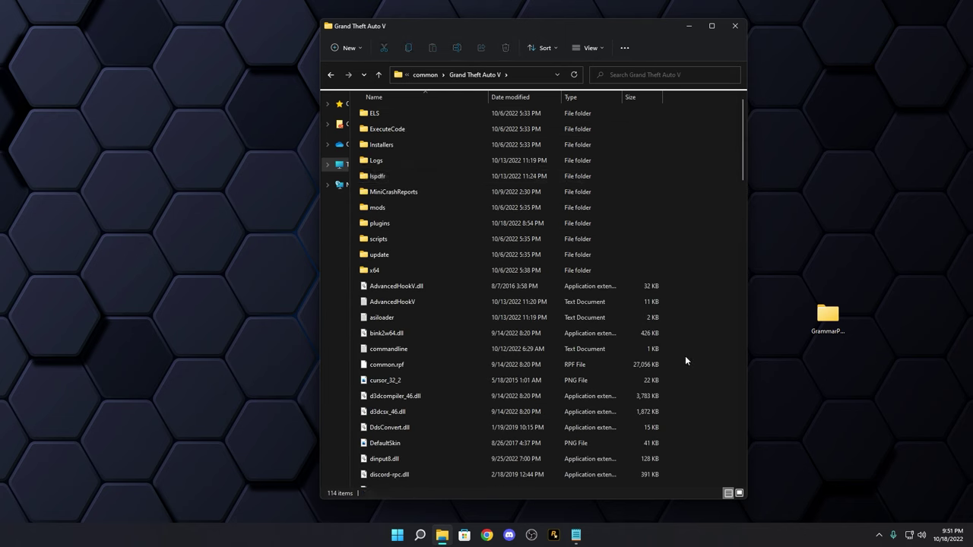
Navigate into plugins, then LSPDFR, then the GrammarPolice folder next to GrammarPolice.dll.
{"action": "left_click", "coordinate": [396, 225]}
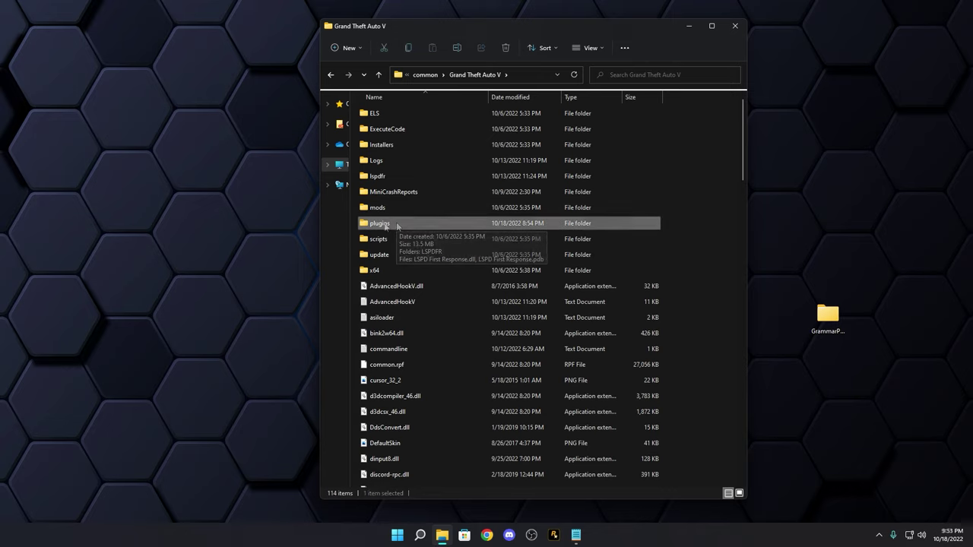
{"action": "double_click", "coordinate": [396, 224]}
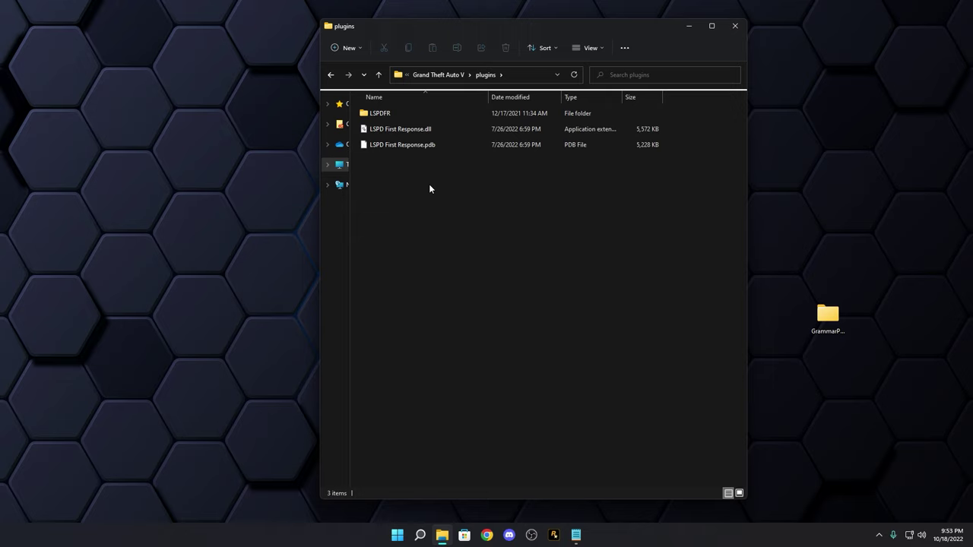
{"action": "double_click", "coordinate": [385, 114]}
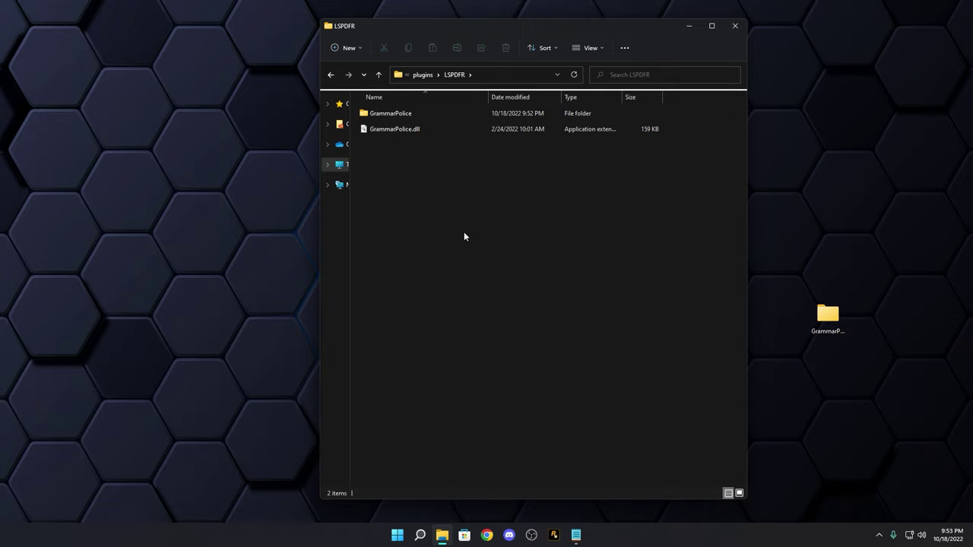
{"action": "left_click", "coordinate": [400, 129]}
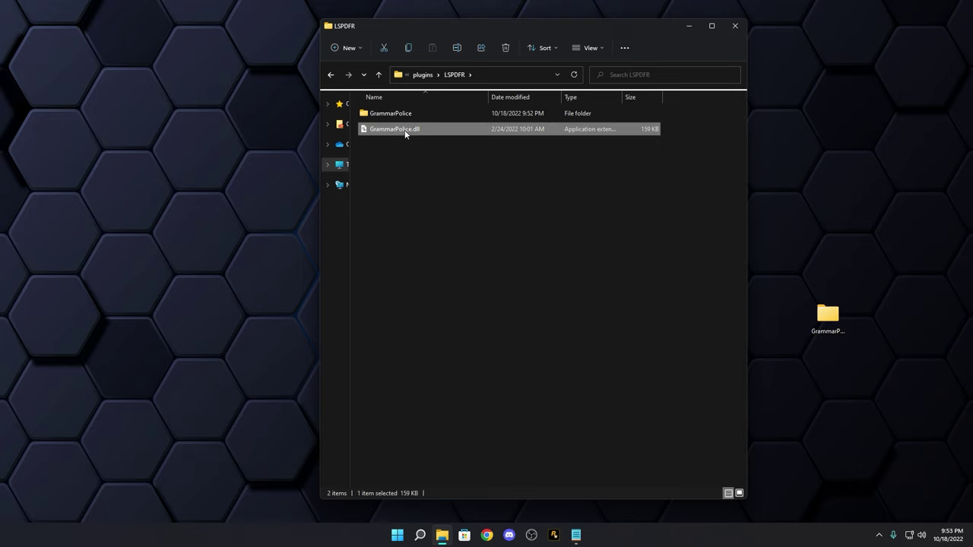
{"action": "left_click", "coordinate": [442, 177]}
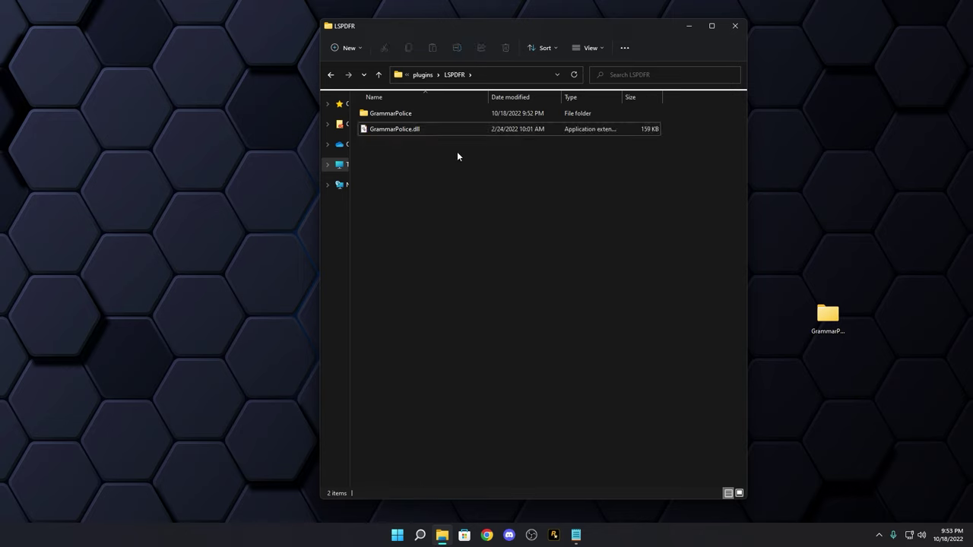
{"action": "double_click", "coordinate": [388, 114]}
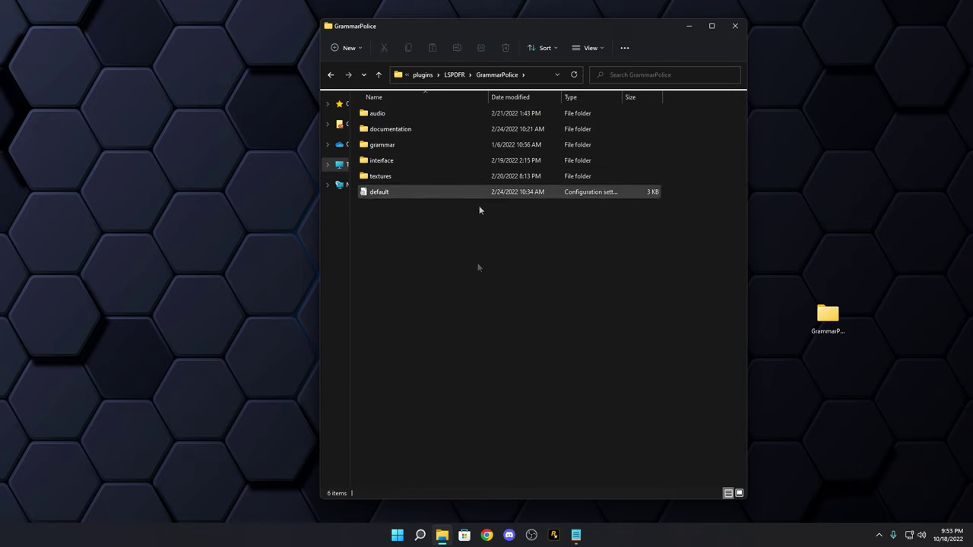
Open the audio folder and play the panic_button sound in Media Player, then close the player.
{"action": "double_click", "coordinate": [391, 113]}
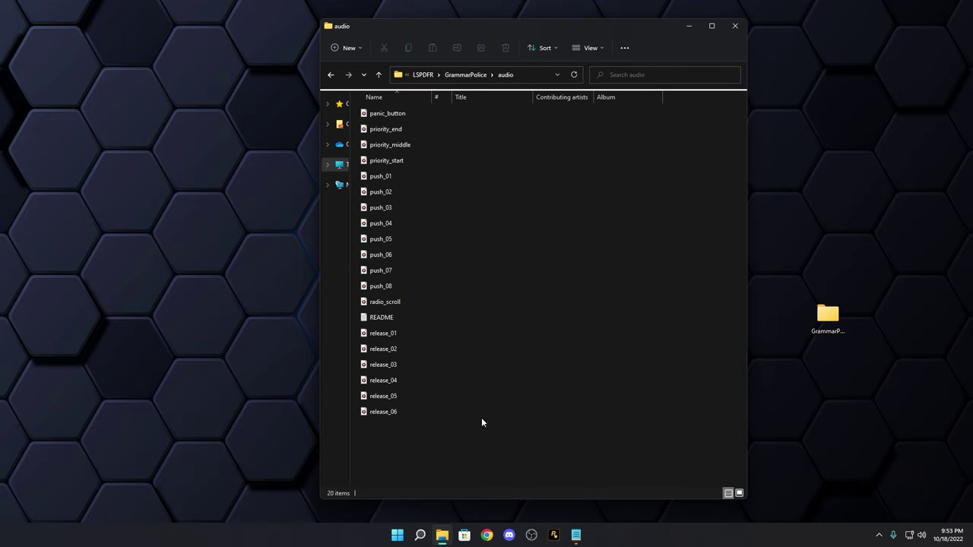
{"action": "double_click", "coordinate": [403, 112]}
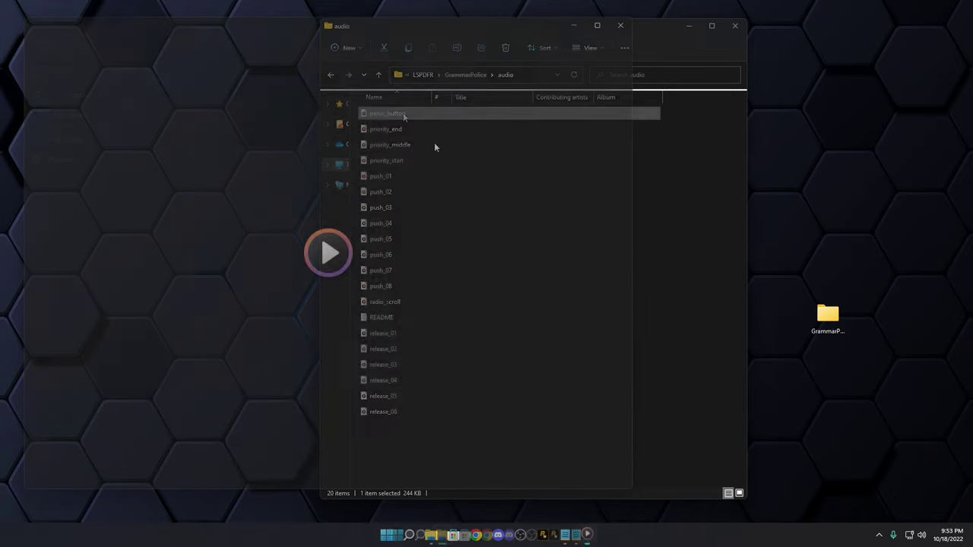
{"action": "left_click", "coordinate": [619, 29]}
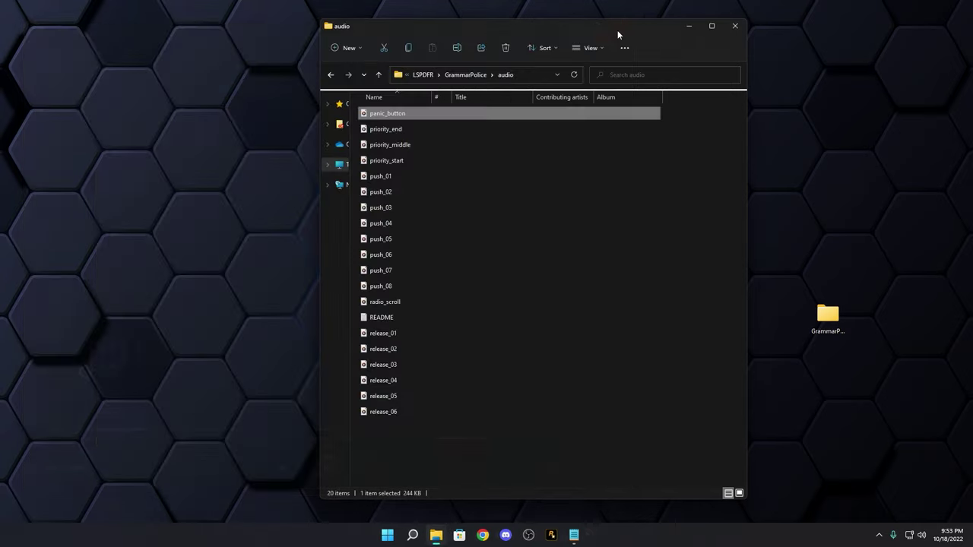
{"action": "left_click", "coordinate": [451, 431]}
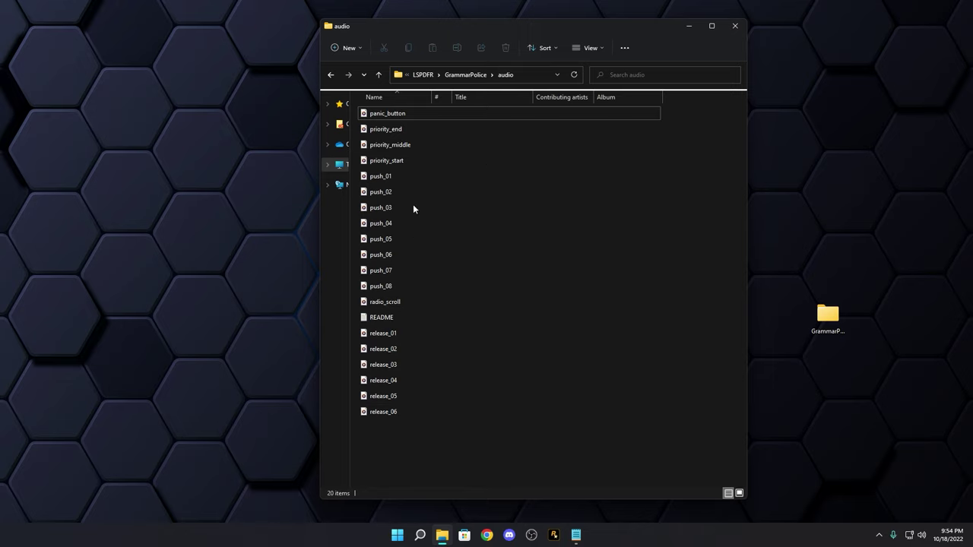
Play the priority_start and priority_end sounds in Media Player, closing it after each.
{"action": "double_click", "coordinate": [386, 162]}
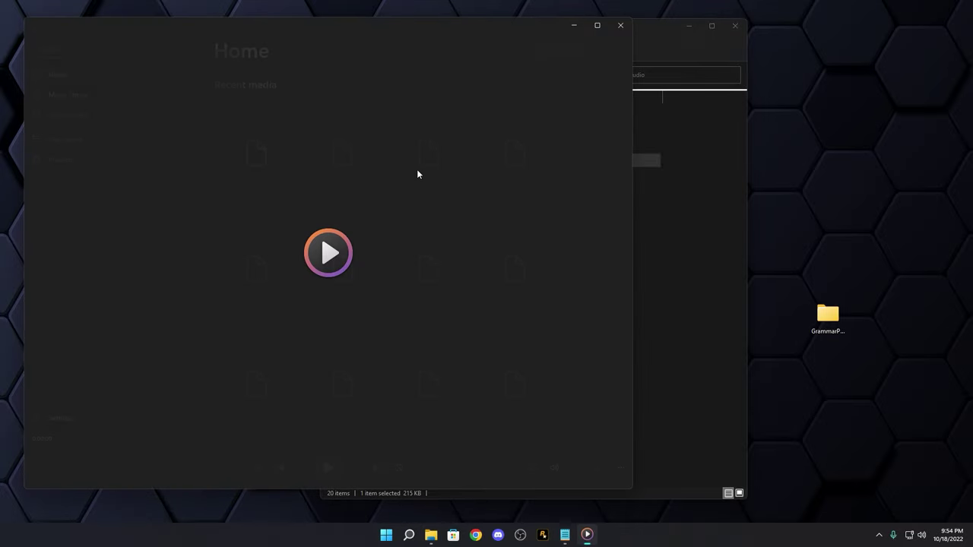
{"action": "left_click", "coordinate": [620, 25]}
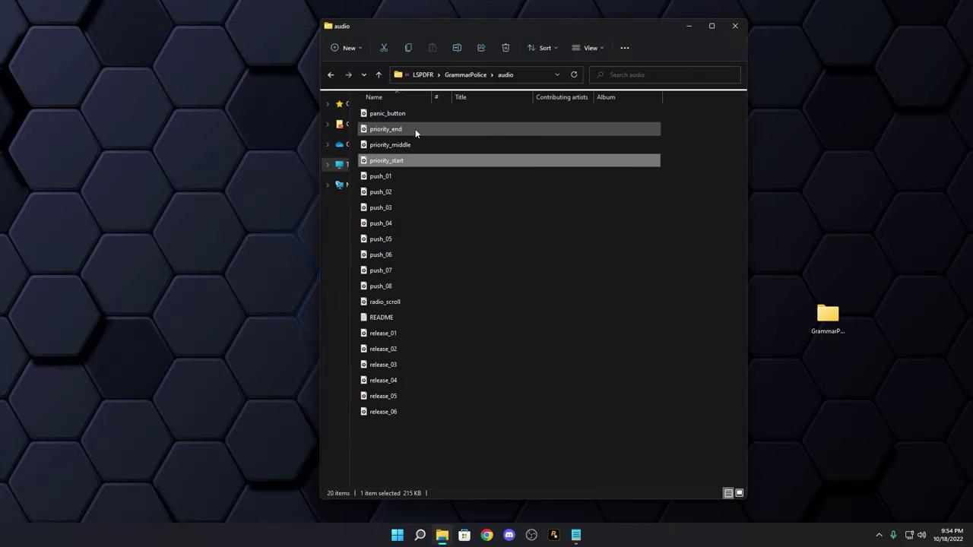
{"action": "double_click", "coordinate": [412, 129]}
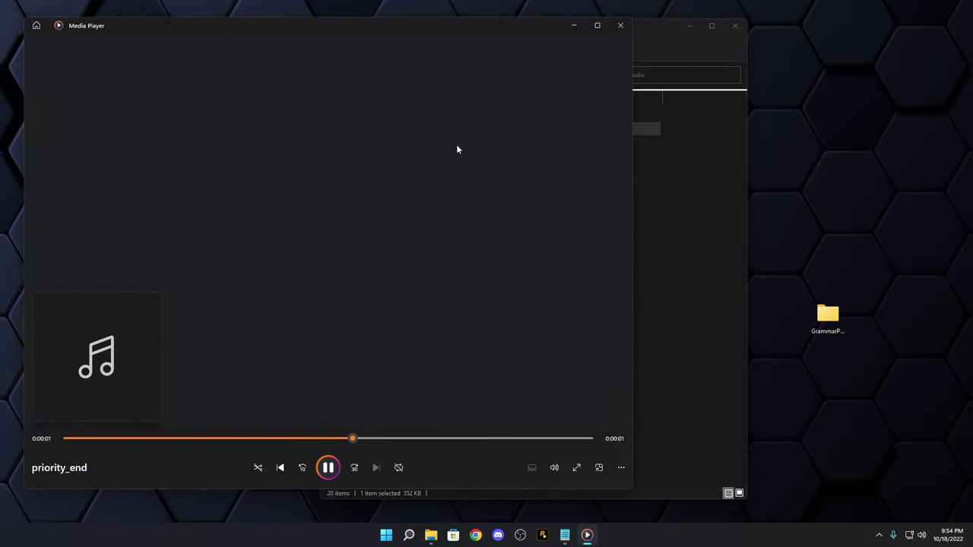
{"action": "left_click", "coordinate": [620, 25]}
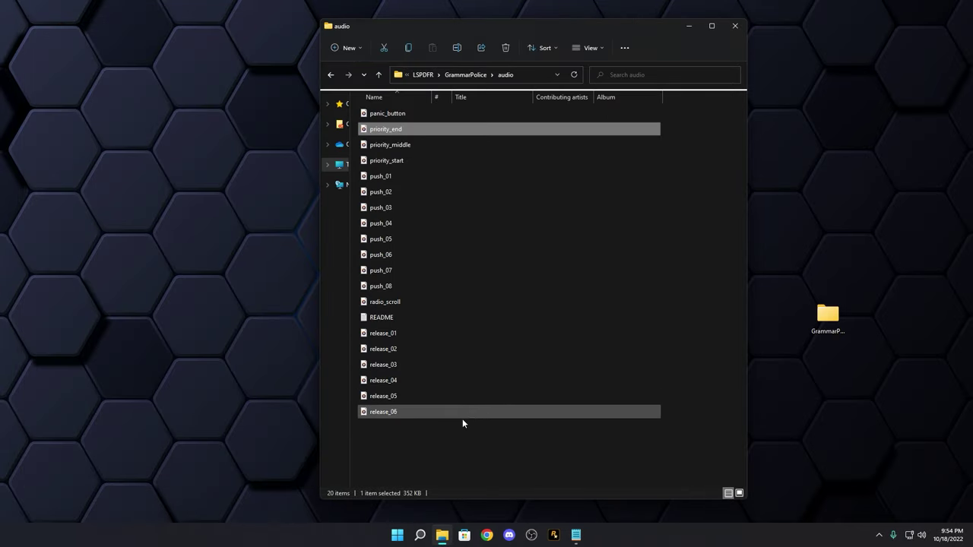
{"action": "left_click", "coordinate": [447, 436]}
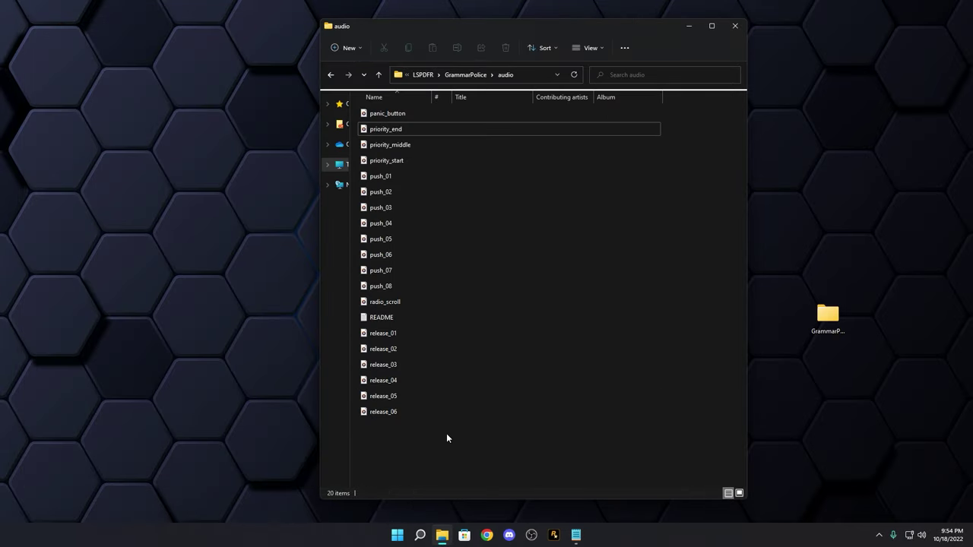
Play the push_01, push_07 and push_08 sound clips, then close Media Player.
{"action": "double_click", "coordinate": [409, 177]}
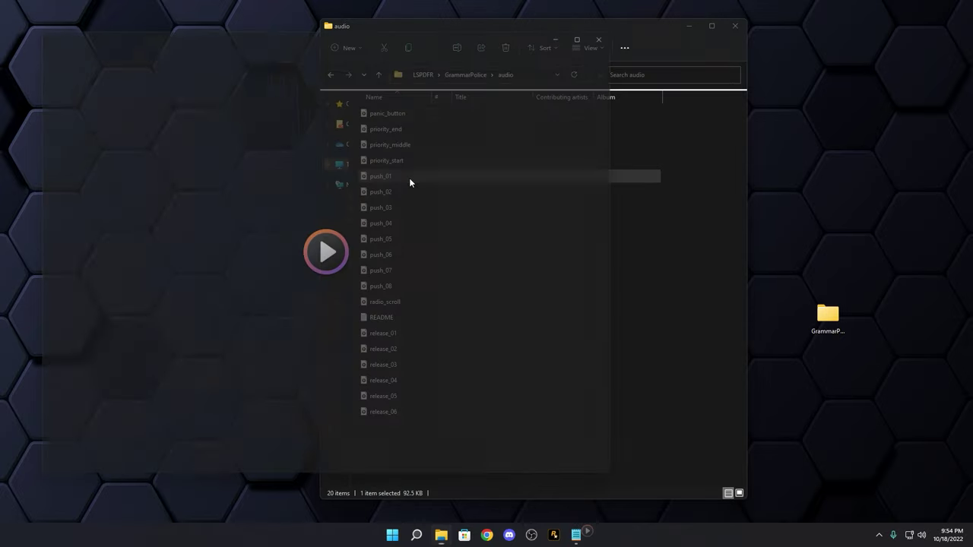
{"action": "double_click", "coordinate": [393, 270]}
{"action": "left_click", "coordinate": [620, 25]}
{"action": "double_click", "coordinate": [380, 285]}
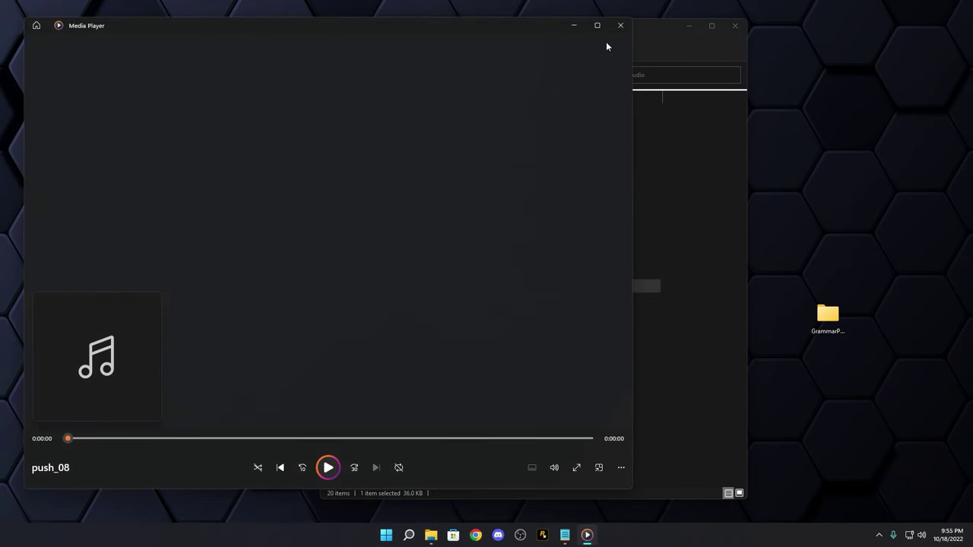
{"action": "left_click", "coordinate": [620, 25]}
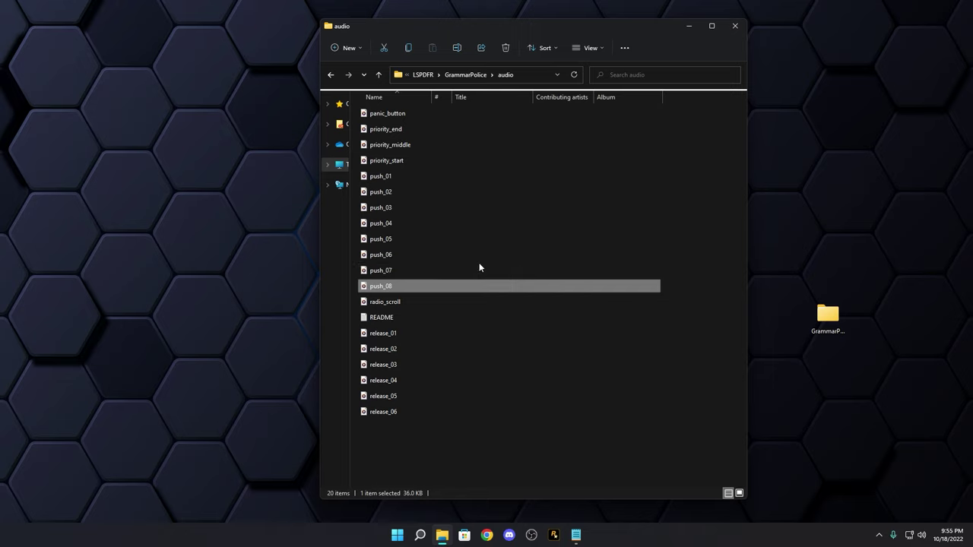
Go up to GrammarPolice and look over its audio, documentation, grammar, interface and textures folders.
{"action": "left_click", "coordinate": [377, 75]}
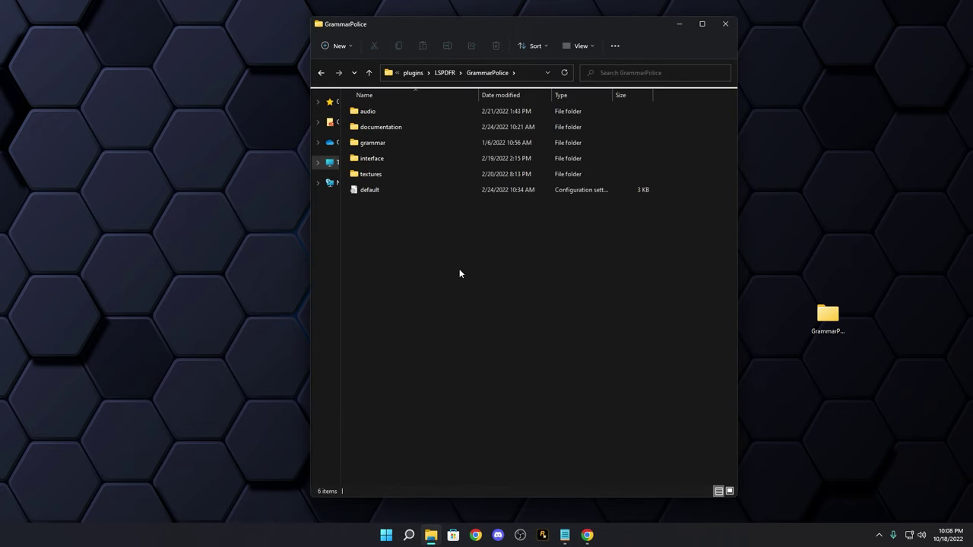
{"action": "left_click", "coordinate": [404, 112]}
{"action": "left_click", "coordinate": [397, 131]}
{"action": "left_click", "coordinate": [389, 144]}
{"action": "left_click", "coordinate": [389, 159]}
{"action": "left_click", "coordinate": [386, 177]}
{"action": "left_click", "coordinate": [484, 232]}
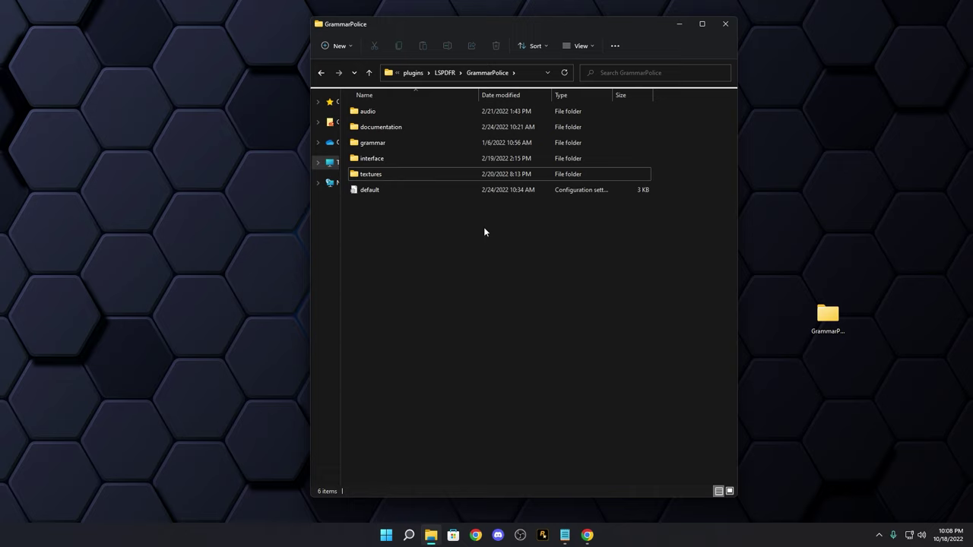
Open the documentation folder and select the English Phrase Guide PDF.
{"action": "key", "text": "Up"}
{"action": "key", "text": "Up"}
{"action": "key", "text": "Up"}
{"action": "key", "text": "Return"}
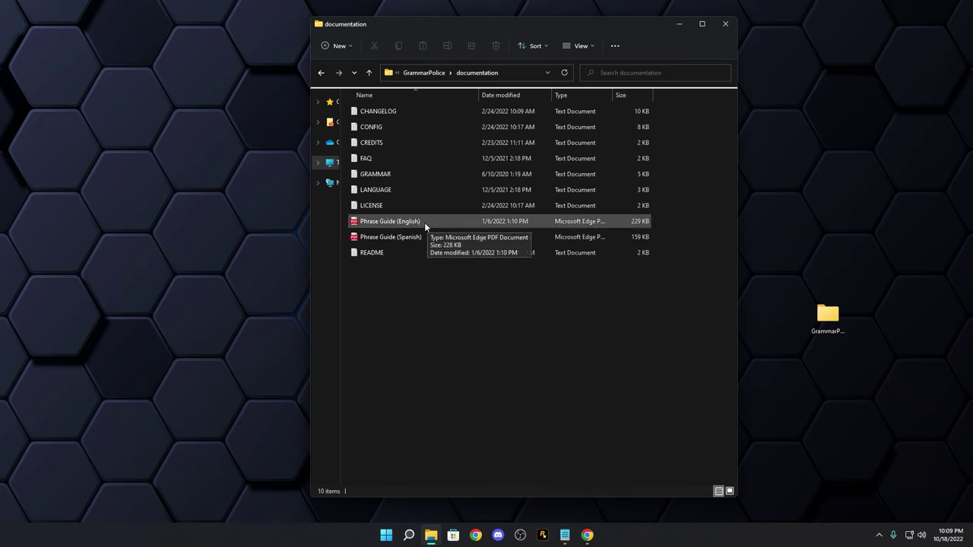
{"action": "left_click", "coordinate": [396, 222]}
{"action": "double_click", "coordinate": [396, 222]}
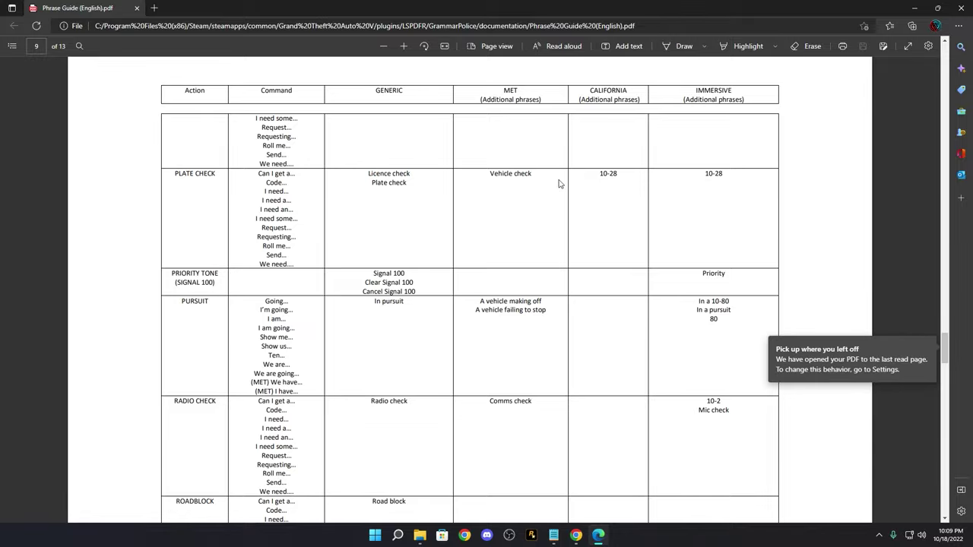
{"action": "scroll", "coordinate": [540, 219], "scroll_direction": "down", "scroll_amount": 10}
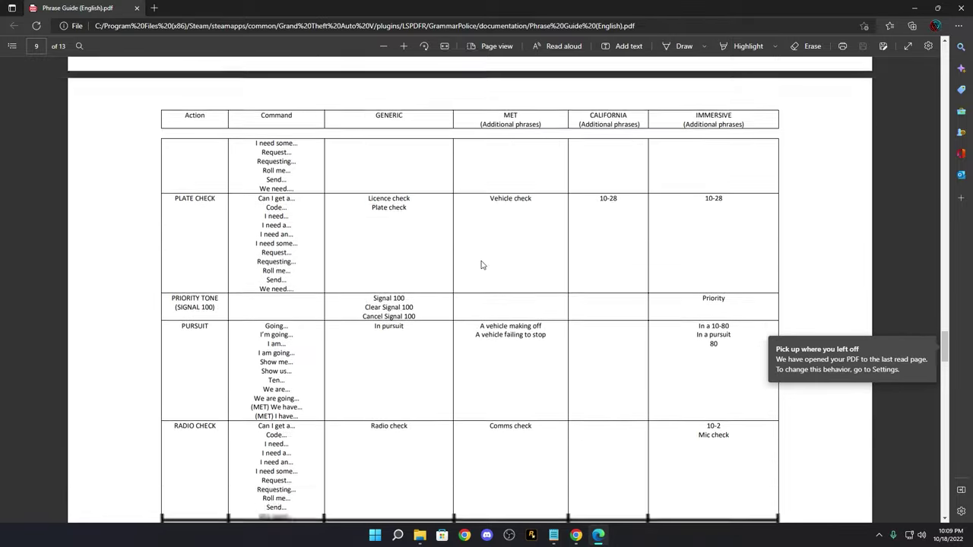
{"action": "scroll", "coordinate": [481, 266], "scroll_direction": "down", "scroll_amount": 15}
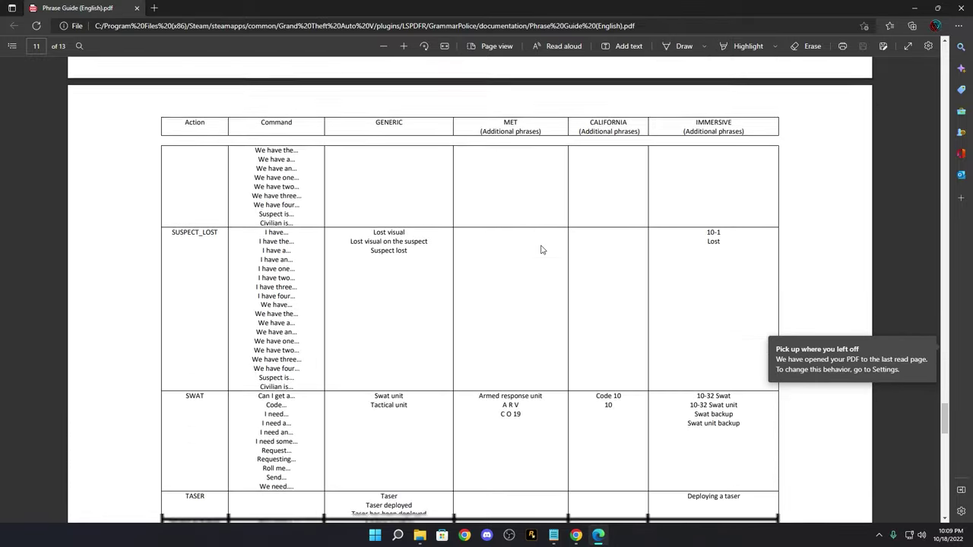
{"action": "scroll", "coordinate": [542, 247], "scroll_direction": "down", "scroll_amount": 3}
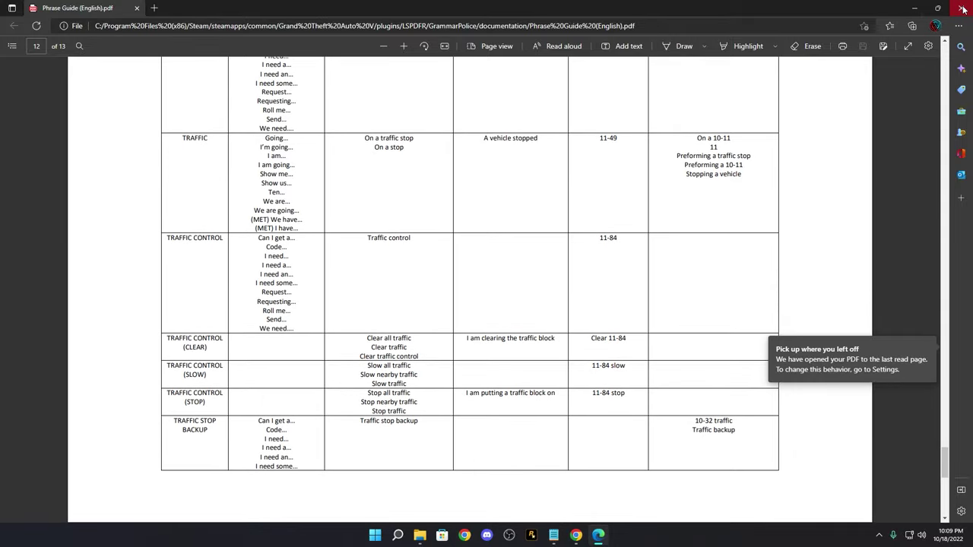
{"action": "left_click", "coordinate": [955, 8]}
{"action": "left_click", "coordinate": [438, 335]}
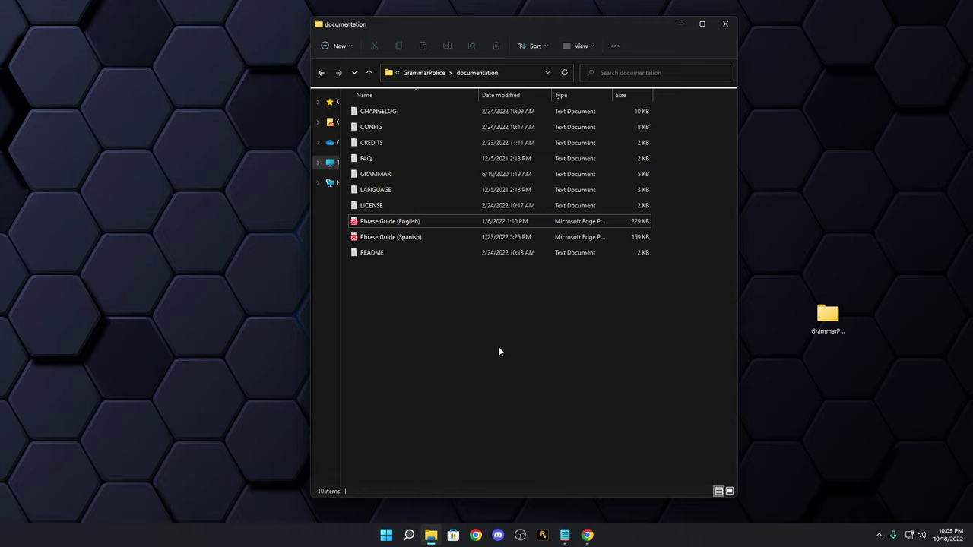
{"action": "left_click", "coordinate": [587, 535]}
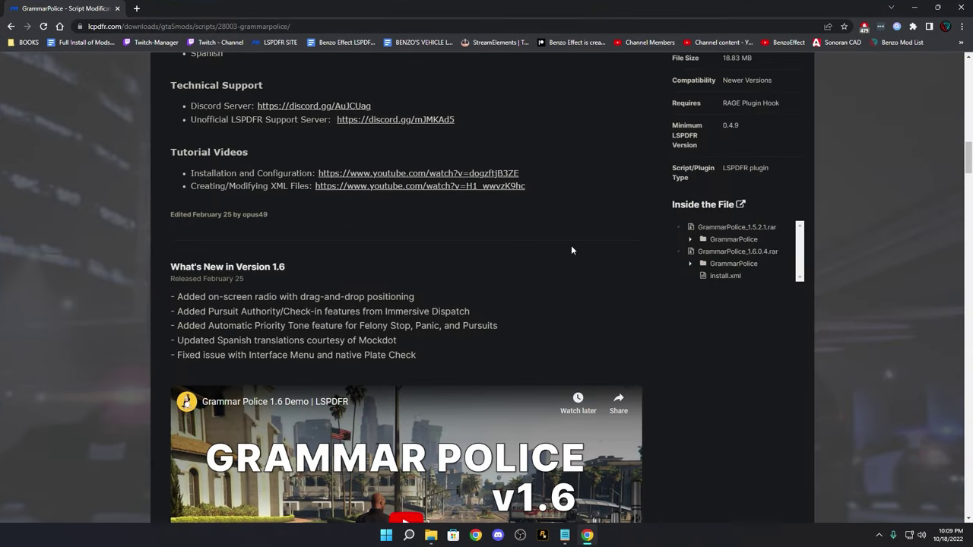
{"action": "scroll", "coordinate": [570, 244], "scroll_direction": "up", "scroll_amount": 5}
{"action": "scroll", "coordinate": [571, 245], "scroll_direction": "up", "scroll_amount": 6}
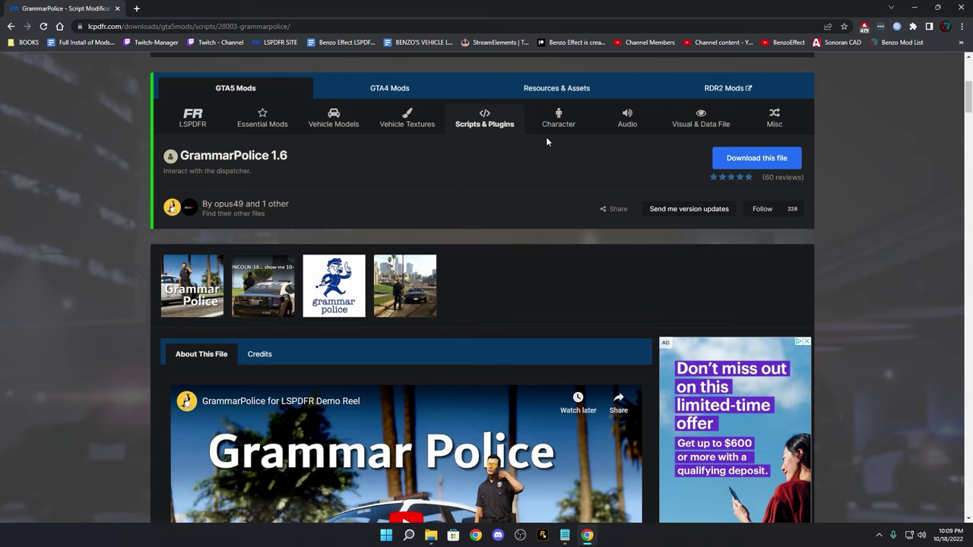
{"action": "scroll", "coordinate": [519, 223], "scroll_direction": "down", "scroll_amount": 6}
{"action": "scroll", "coordinate": [420, 158], "scroll_direction": "up", "scroll_amount": 1}
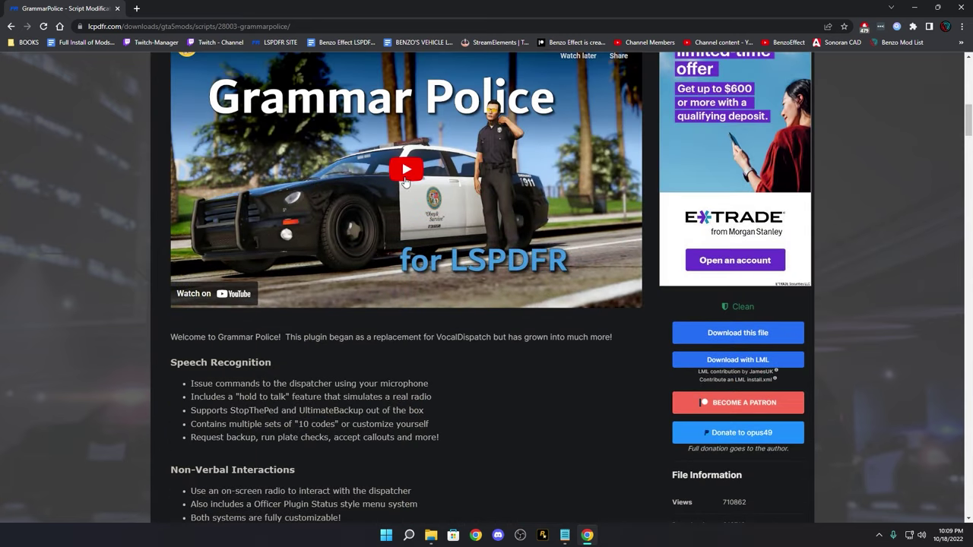
{"action": "scroll", "coordinate": [411, 223], "scroll_direction": "down", "scroll_amount": 3}
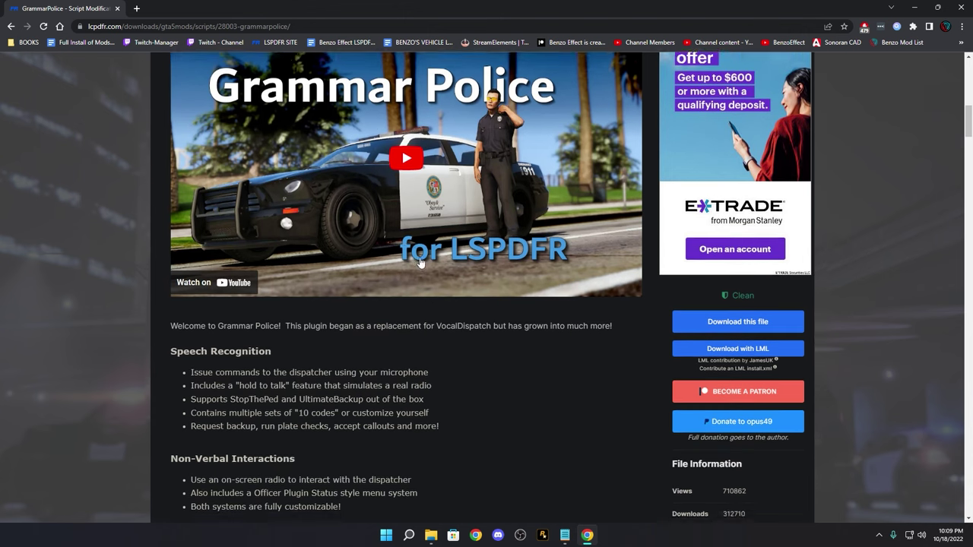
{"action": "scroll", "coordinate": [411, 223], "scroll_direction": "down", "scroll_amount": 5}
{"action": "left_click_drag", "start_coordinate": [172, 155], "coordinate": [313, 158]}
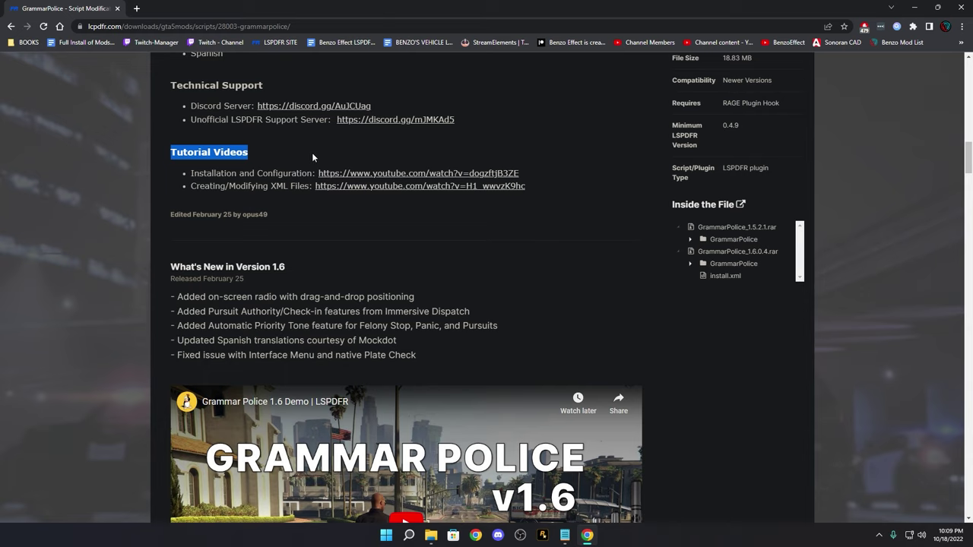
{"action": "left_click", "coordinate": [312, 157]}
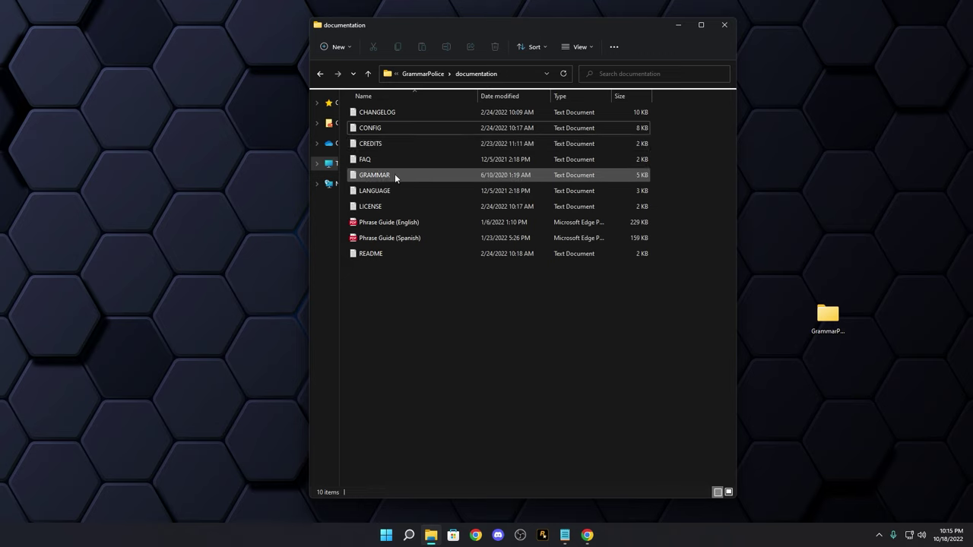
Open the CONFIG guide in Notepad, highlight its Callsign section, then return to Explorer.
{"action": "mouse_move", "coordinate": [380, 131]}
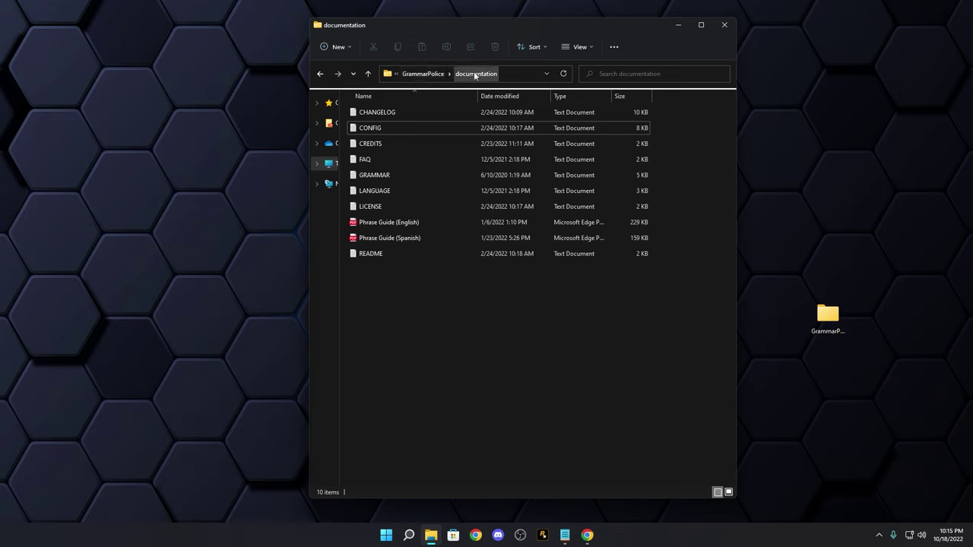
{"action": "double_click", "coordinate": [373, 130]}
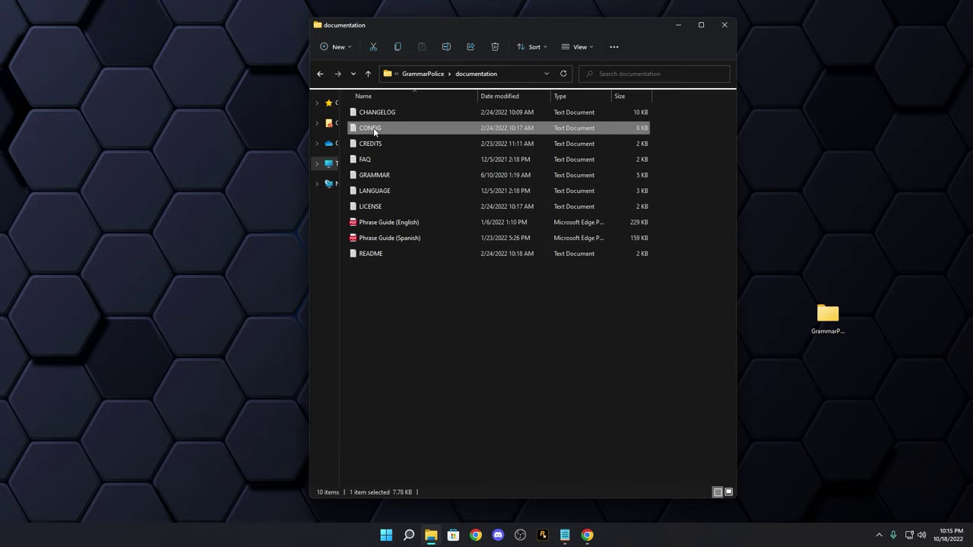
{"action": "scroll", "coordinate": [502, 148], "scroll_direction": "down", "scroll_amount": 3}
{"action": "scroll", "coordinate": [502, 148], "scroll_direction": "down", "scroll_amount": 1}
{"action": "left_click_drag", "start_coordinate": [439, 185], "coordinate": [536, 342]}
{"action": "left_click", "coordinate": [588, 315]}
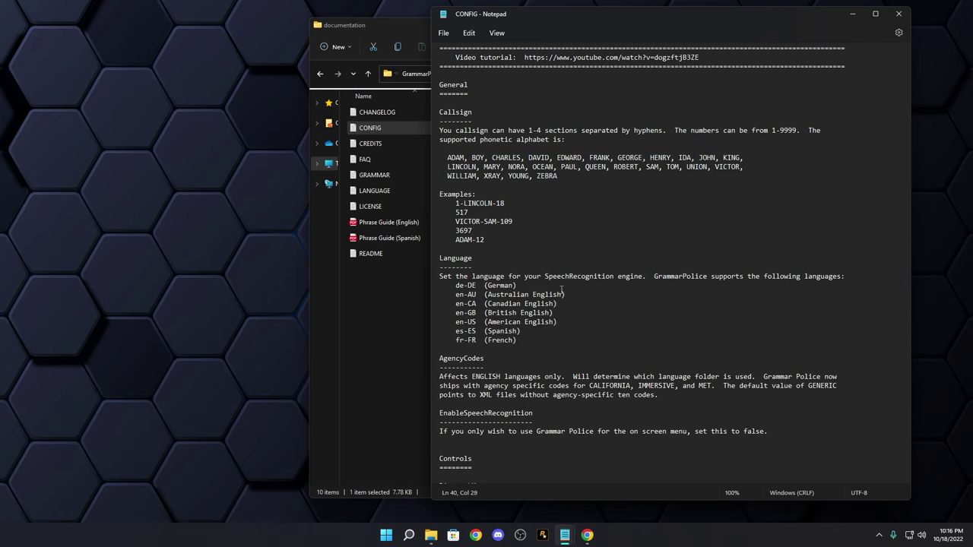
{"action": "left_click", "coordinate": [388, 294]}
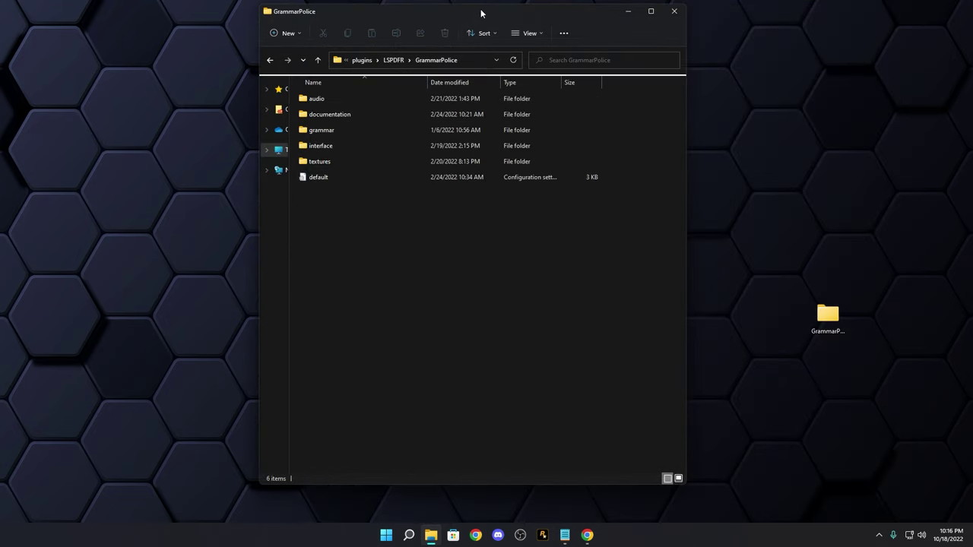
{"action": "left_click_drag", "start_coordinate": [480, 13], "coordinate": [526, 23]}
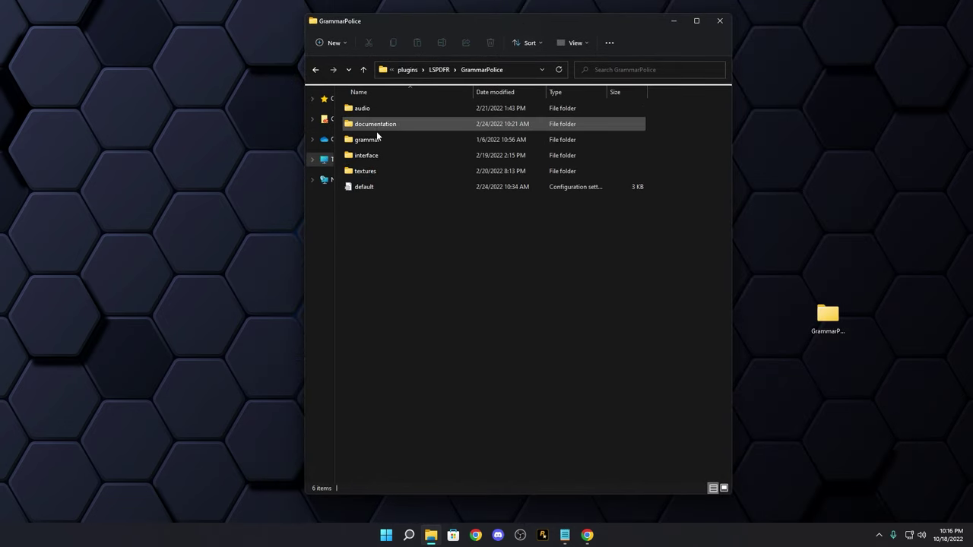
{"action": "double_click", "coordinate": [373, 186]}
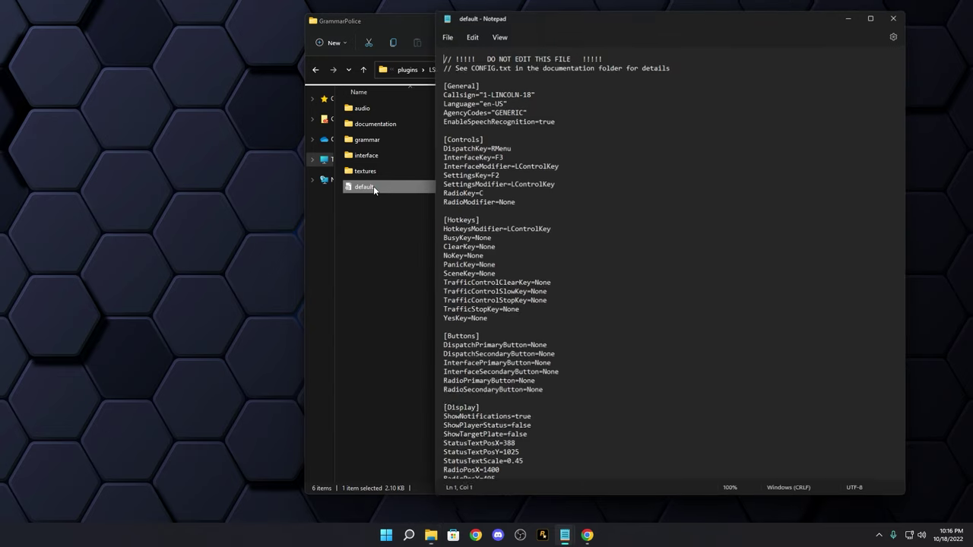
{"action": "left_click_drag", "start_coordinate": [688, 63], "coordinate": [435, 55]}
{"action": "left_click", "coordinate": [896, 19]}
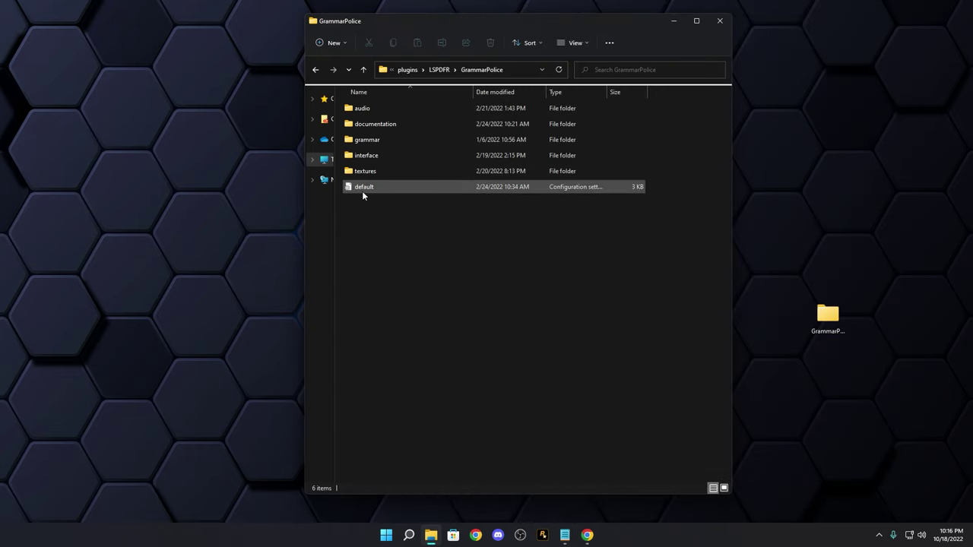